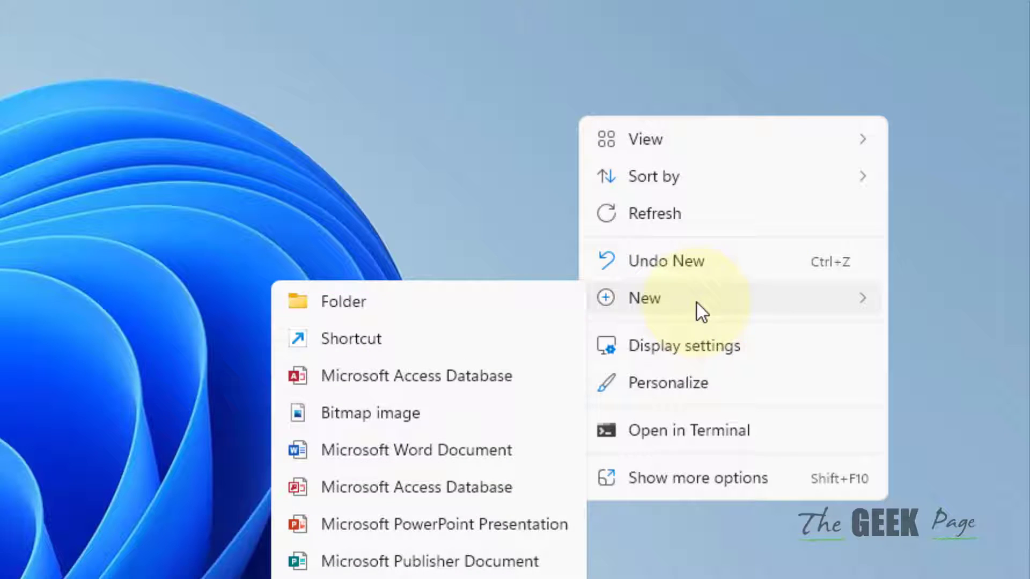
Step: Create a new desktop shortcut from the desktop's New > Shortcut menu
{"action": "left_click", "coordinate": [411, 345]}
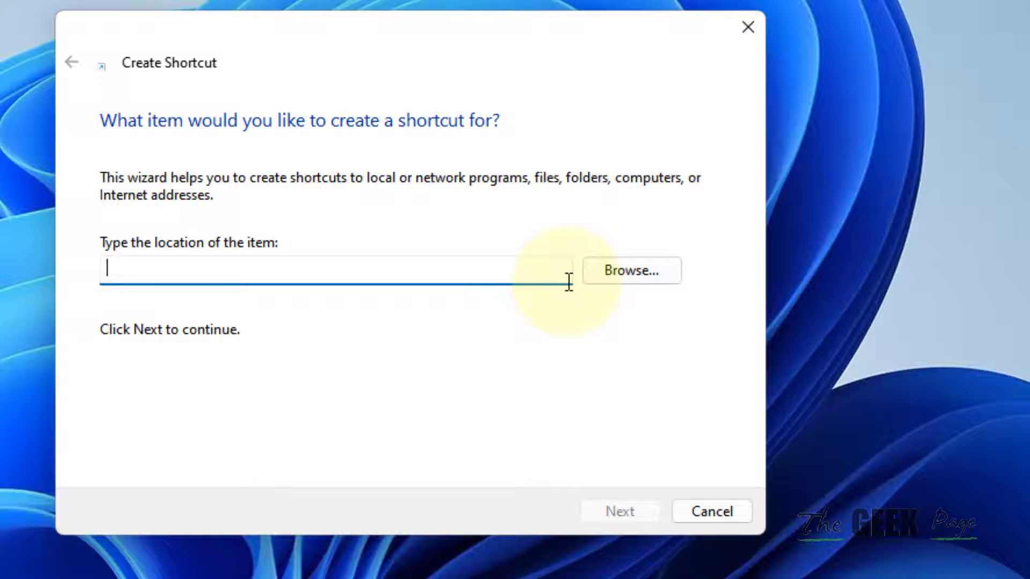
Step: Browse from This PC into the C:\Program Files folder in the target picker
{"action": "left_click", "coordinate": [607, 279]}
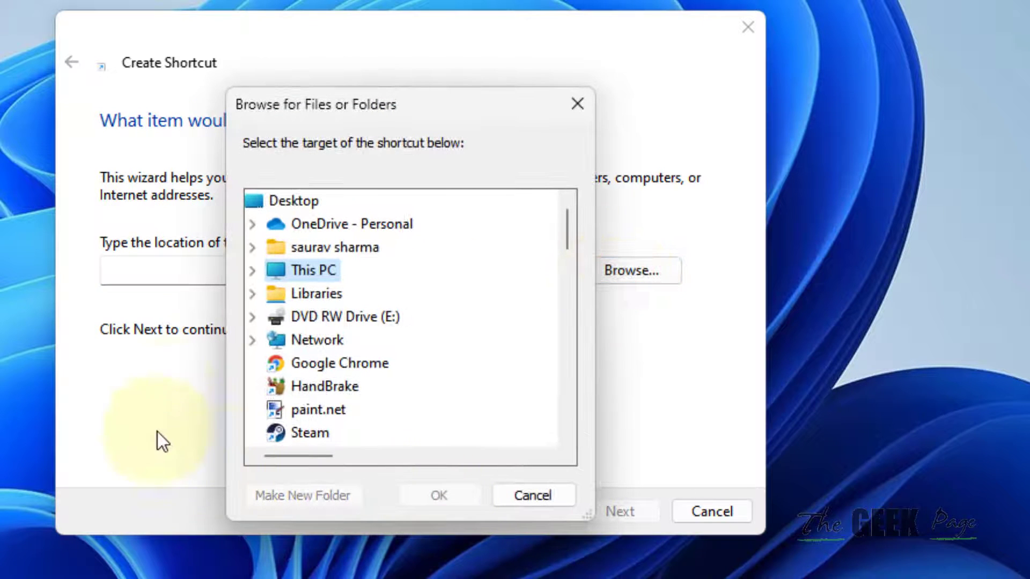
{"action": "left_click", "coordinate": [253, 280]}
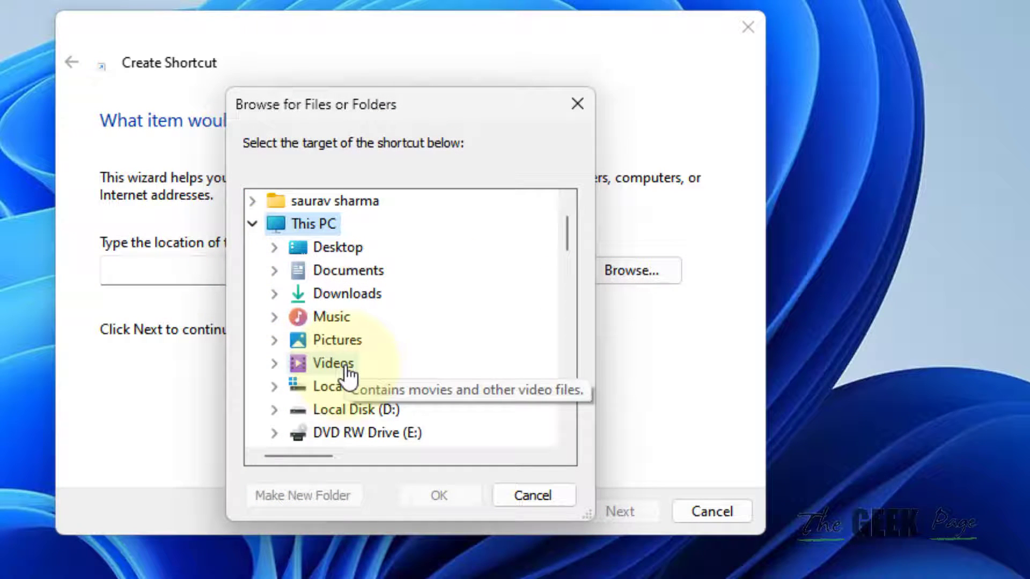
{"action": "left_click", "coordinate": [356, 389]}
{"action": "scroll", "coordinate": [357, 407], "scroll_direction": "down", "scroll_amount": 2}
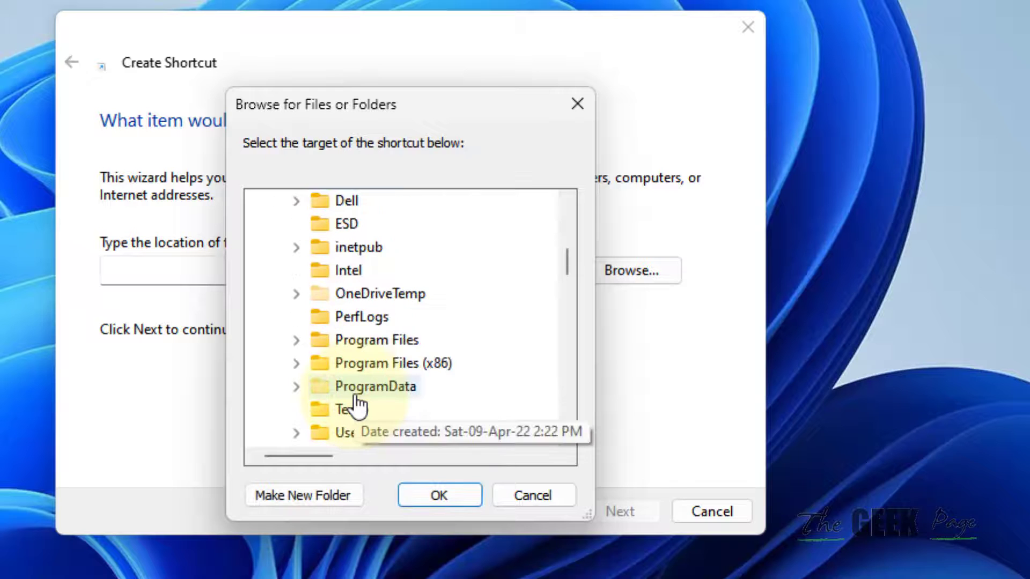
{"action": "scroll", "coordinate": [356, 408], "scroll_direction": "down", "scroll_amount": 1}
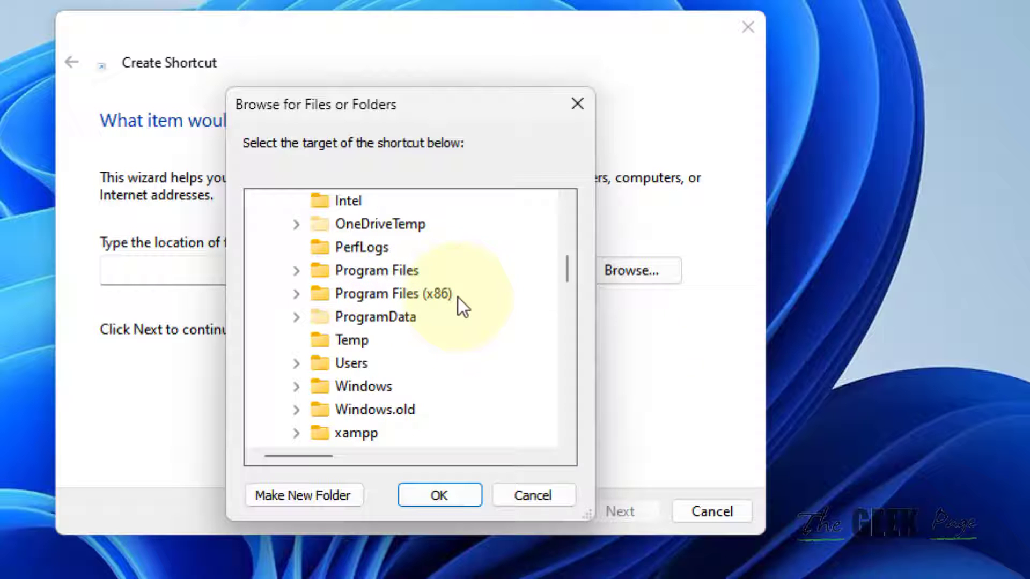
{"action": "double_click", "coordinate": [414, 270]}
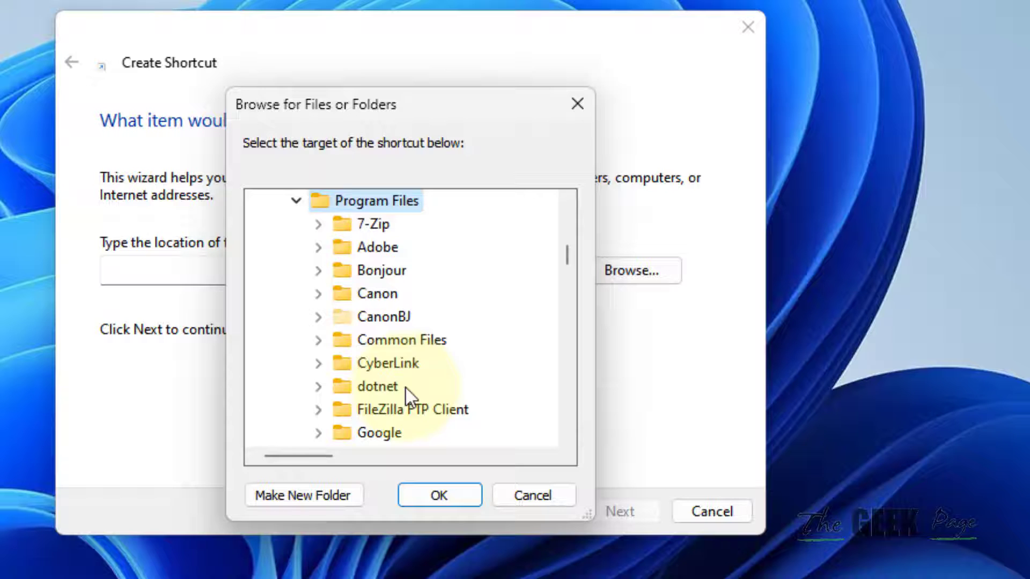
{"action": "scroll", "coordinate": [407, 387], "scroll_direction": "down", "scroll_amount": 1}
{"action": "scroll", "coordinate": [407, 389], "scroll_direction": "down", "scroll_amount": 1}
{"action": "scroll", "coordinate": [408, 399], "scroll_direction": "down", "scroll_amount": 1}
{"action": "scroll", "coordinate": [407, 399], "scroll_direction": "down", "scroll_amount": 1}
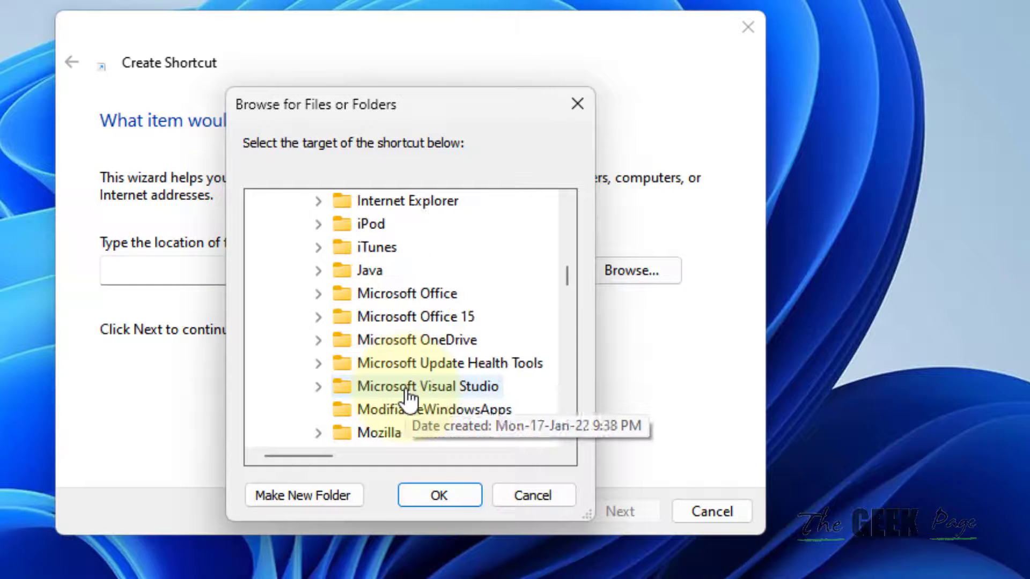
{"action": "scroll", "coordinate": [408, 400], "scroll_direction": "down", "scroll_amount": 2}
Step: Choose C:\Program Files\paint.net\paintdotnet.exe as the shortcut's target
{"action": "double_click", "coordinate": [408, 389]}
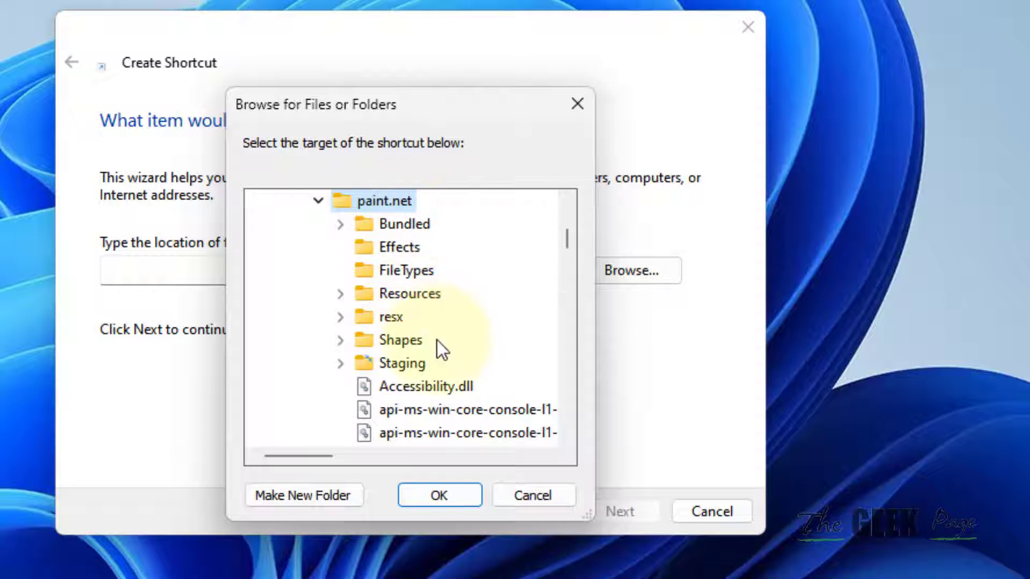
{"action": "scroll", "coordinate": [437, 349], "scroll_direction": "down", "scroll_amount": 1}
{"action": "scroll", "coordinate": [439, 358], "scroll_direction": "down", "scroll_amount": 2}
{"action": "scroll", "coordinate": [440, 358], "scroll_direction": "down", "scroll_amount": 3}
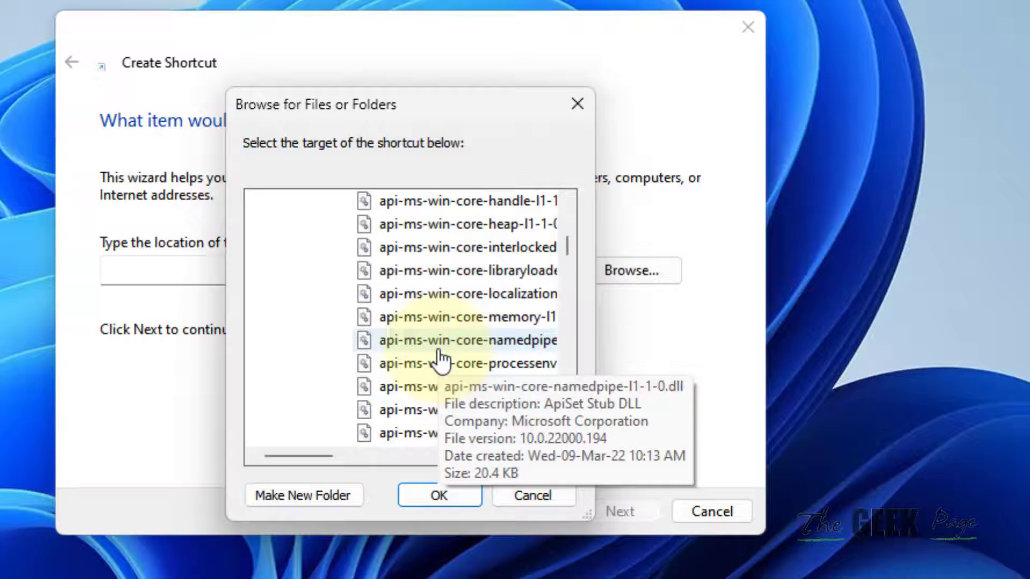
{"action": "scroll", "coordinate": [441, 361], "scroll_direction": "down", "scroll_amount": 5}
{"action": "left_click_drag", "start_coordinate": [567, 256], "coordinate": [569, 284]}
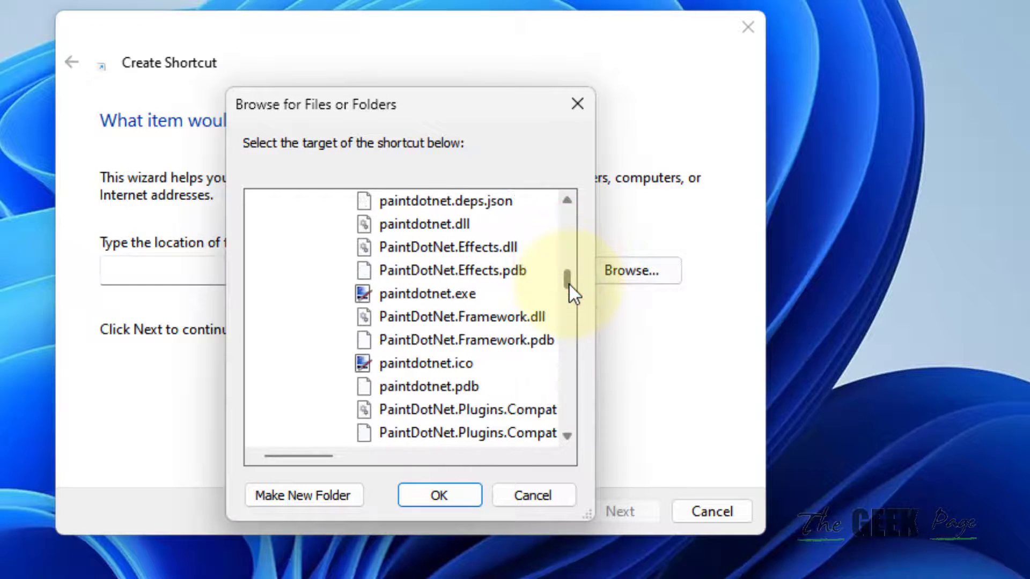
{"action": "left_click", "coordinate": [462, 295]}
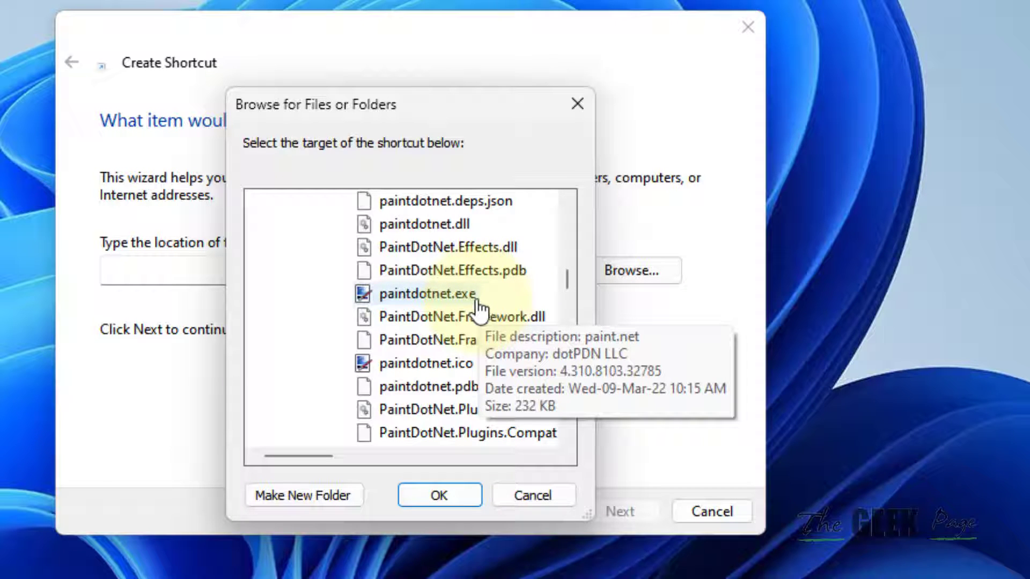
{"action": "left_click", "coordinate": [477, 301]}
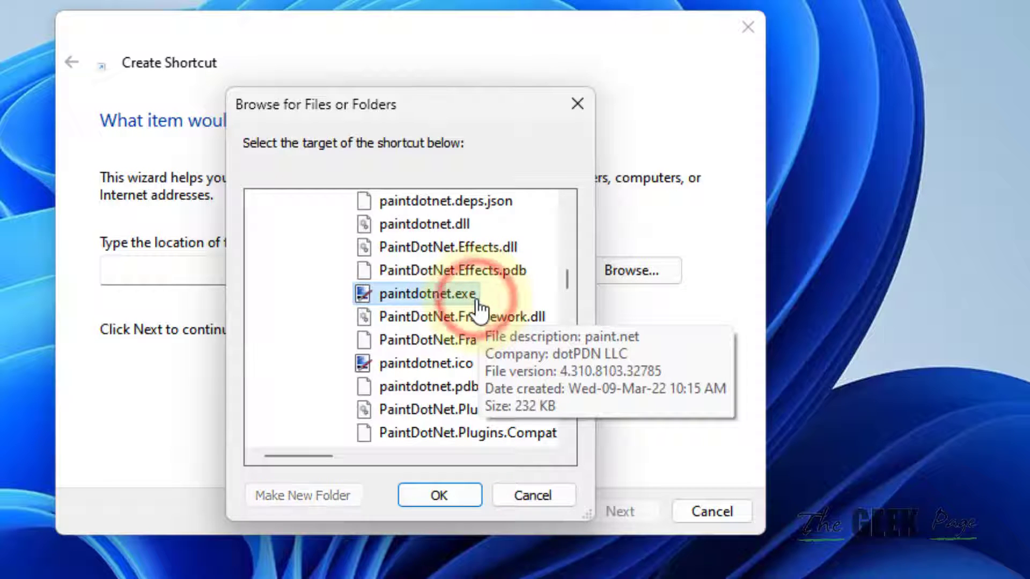
{"action": "left_click", "coordinate": [463, 499]}
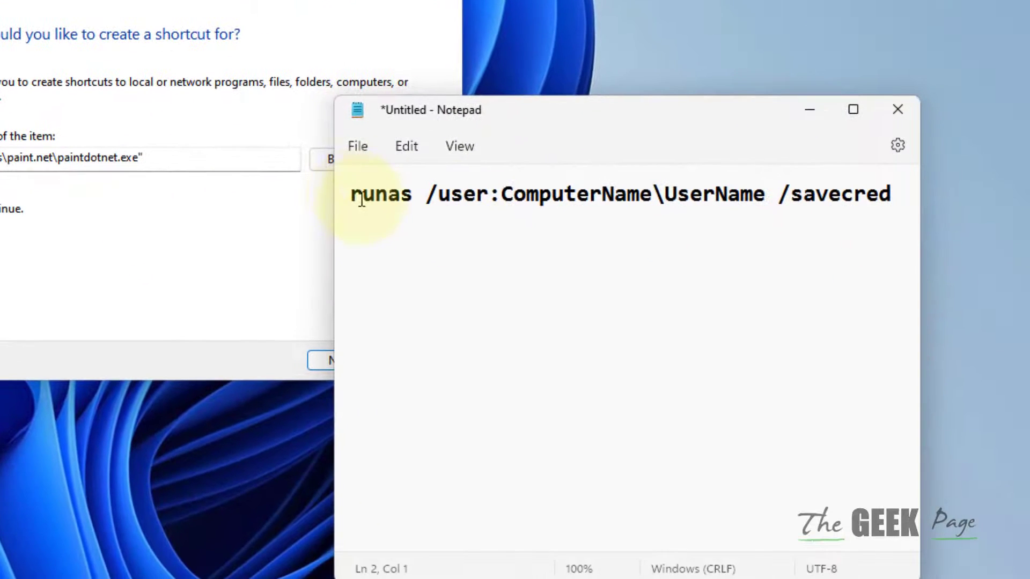
Step: Mark the runas line and its ComputerName and UserName placeholders in Notepad
{"action": "left_click", "coordinate": [352, 193]}
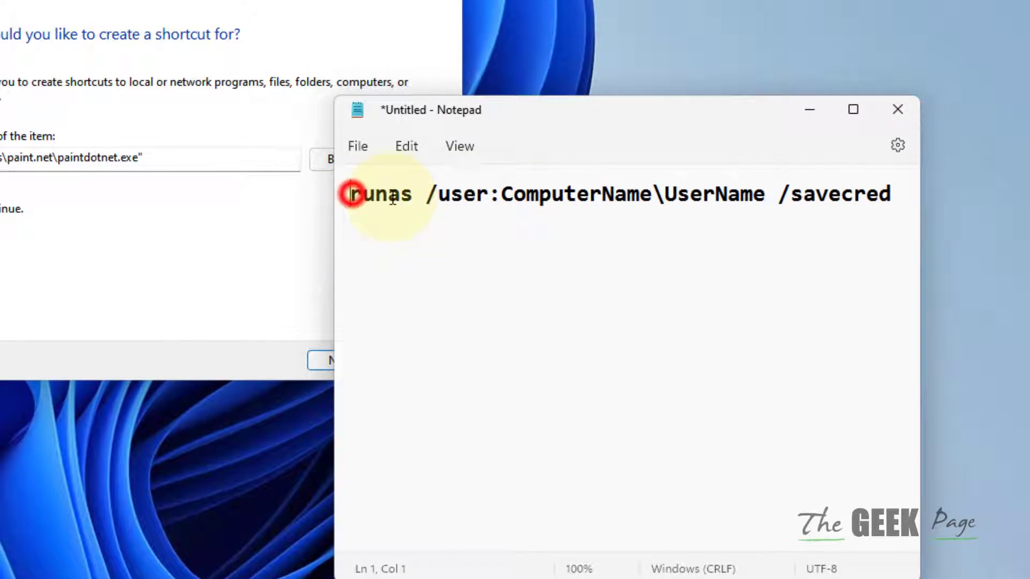
{"action": "left_click_drag", "start_coordinate": [393, 199], "coordinate": [891, 194]}
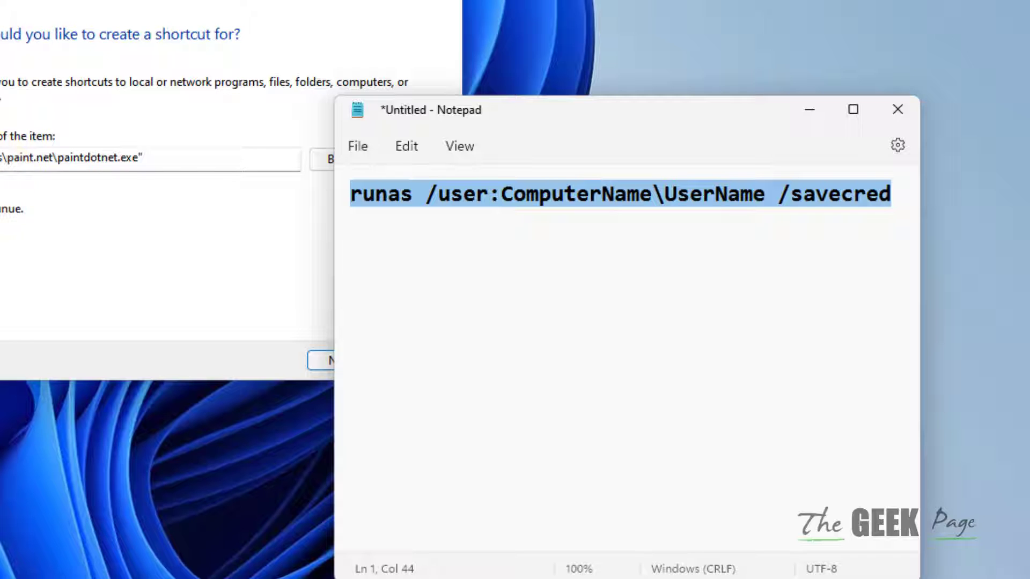
{"action": "key", "text": "alt+Tab"}
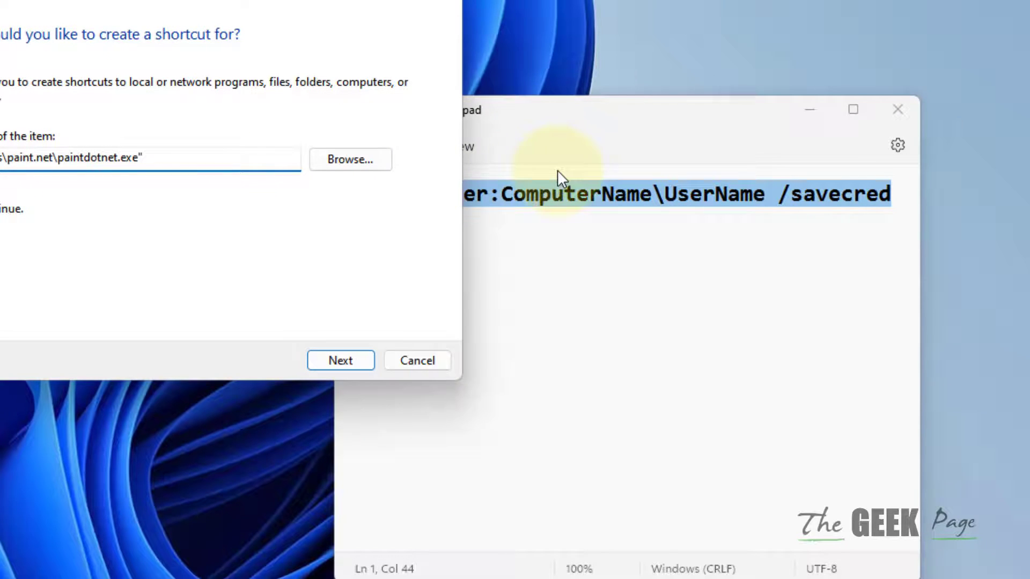
{"action": "left_click", "coordinate": [558, 170]}
{"action": "left_click", "coordinate": [570, 203]}
{"action": "mouse_move", "coordinate": [502, 195]}
{"action": "left_mouse_down"}
{"action": "mouse_move", "coordinate": [662, 196]}
{"action": "mouse_move", "coordinate": [651, 195]}
{"action": "left_mouse_up"}
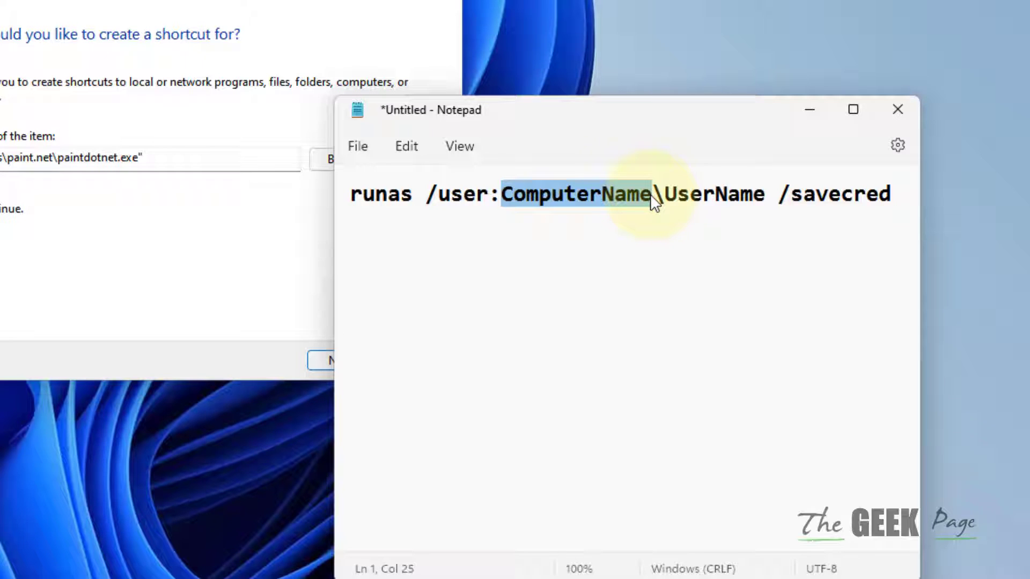
{"action": "left_click_drag", "start_coordinate": [665, 194], "coordinate": [767, 194]}
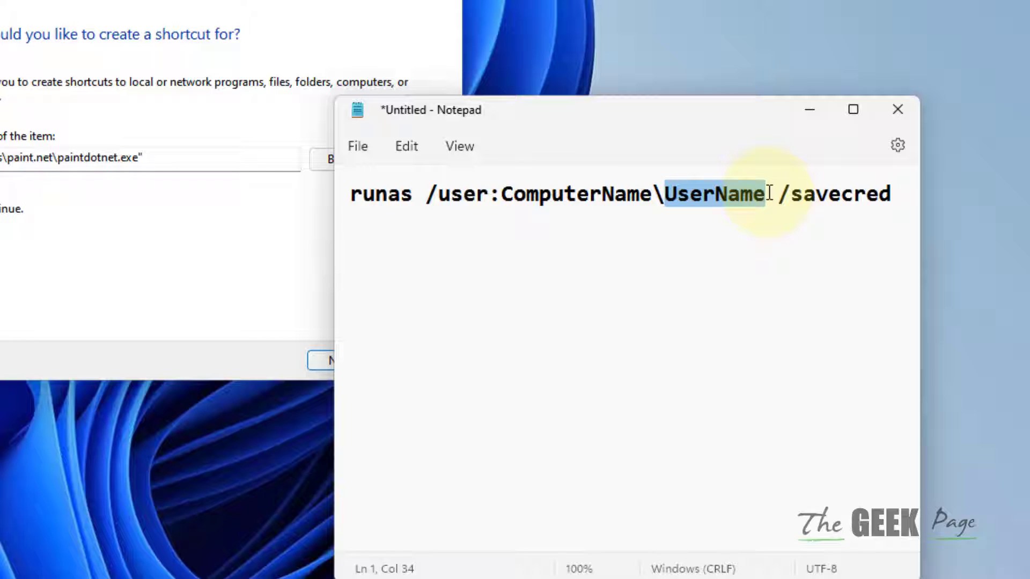
{"action": "left_click", "coordinate": [540, 196]}
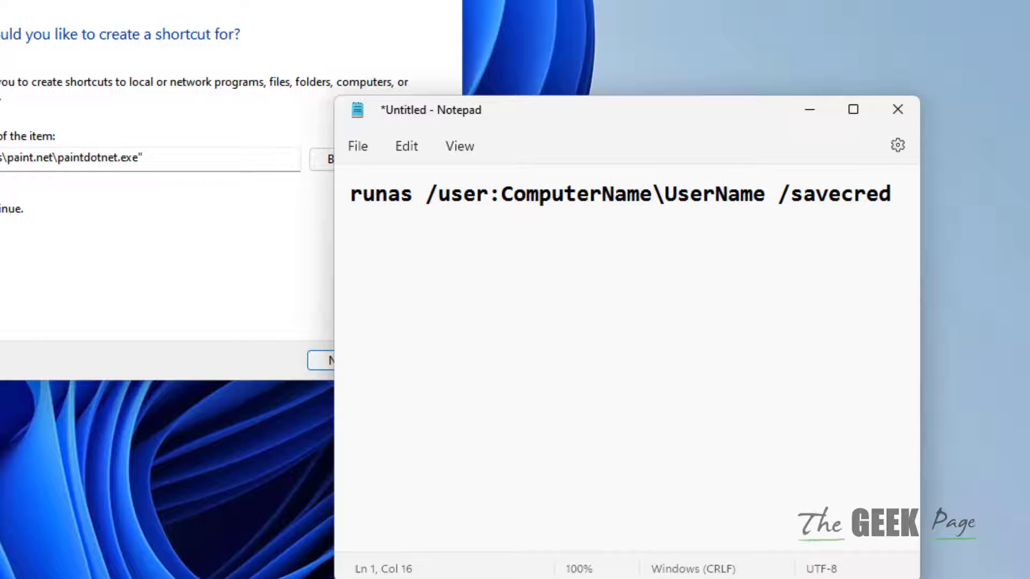
{"action": "key", "text": "super"}
Step: Find and select the device name TGP under Settings > System > About
{"action": "left_click", "coordinate": [117, 204]}
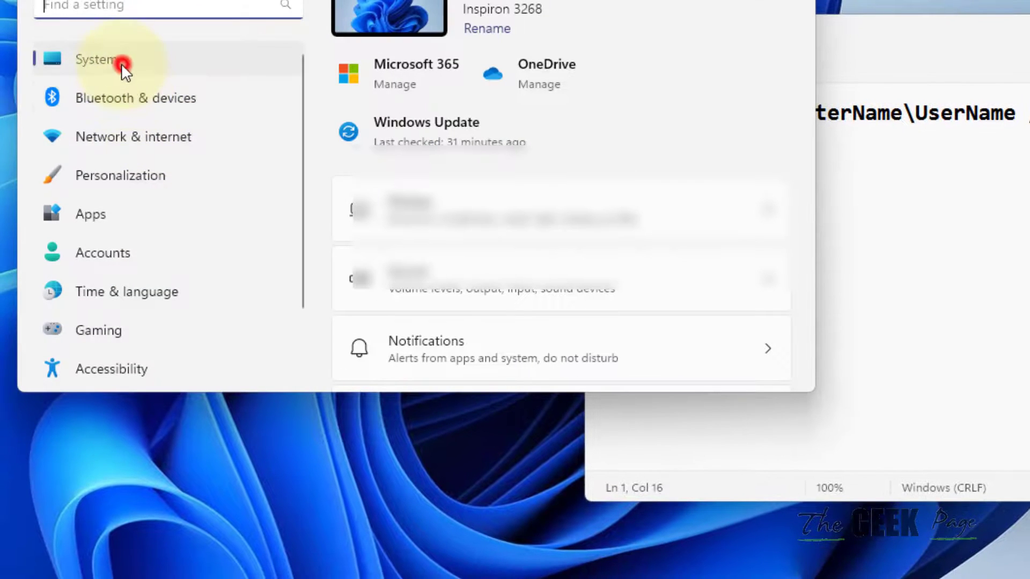
{"action": "left_click", "coordinate": [121, 63]}
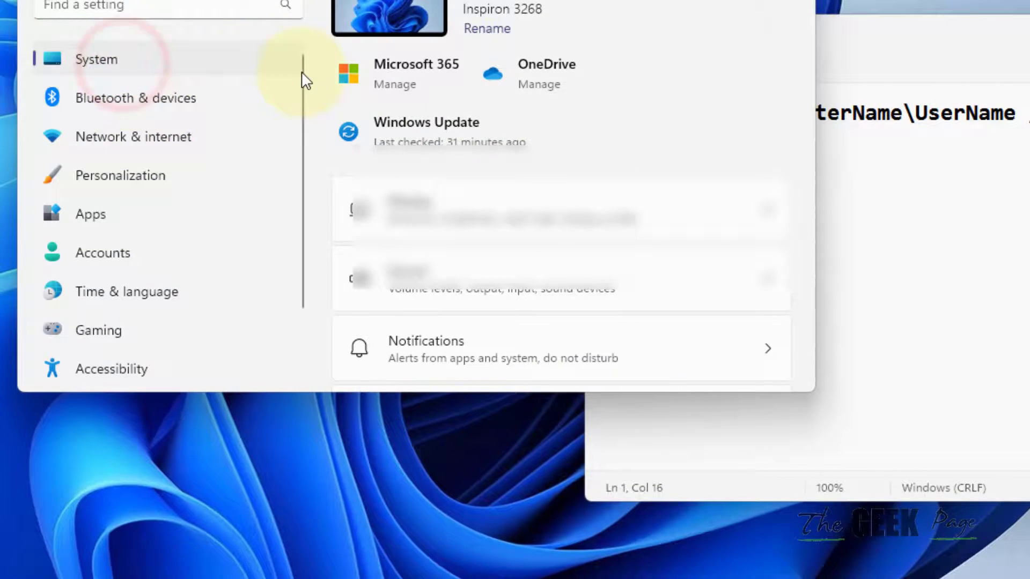
{"action": "scroll", "coordinate": [449, 172], "scroll_direction": "down", "scroll_amount": 2}
{"action": "scroll", "coordinate": [438, 219], "scroll_direction": "down", "scroll_amount": 5}
{"action": "scroll", "coordinate": [443, 332], "scroll_direction": "down", "scroll_amount": 5}
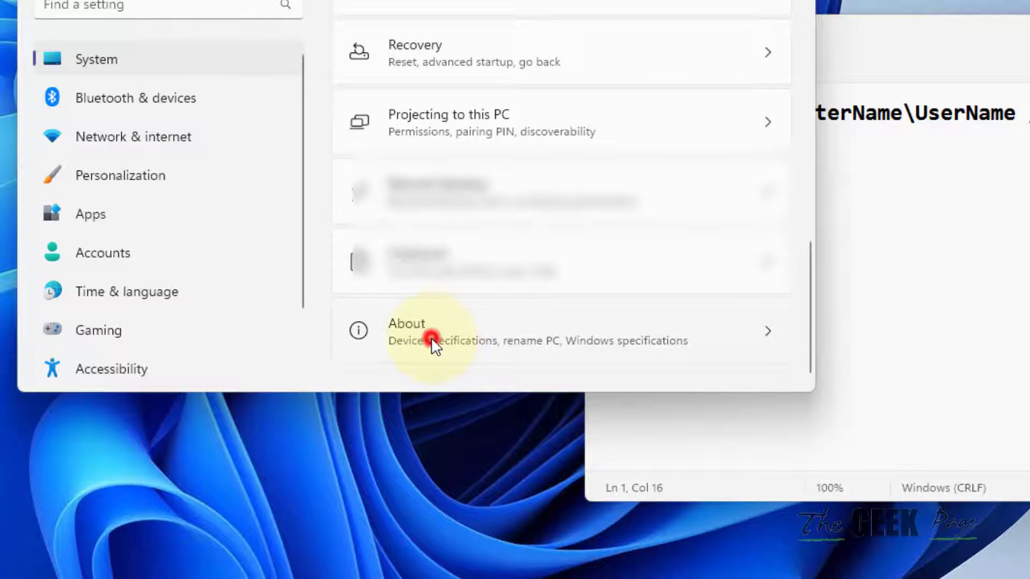
{"action": "left_click", "coordinate": [432, 341]}
{"action": "left_click_drag", "start_coordinate": [502, 114], "coordinate": [528, 114]}
{"action": "key", "text": "ctrl+c"}
Step: Paste TGP over ComputerName in the Notepad runas line
{"action": "left_click", "coordinate": [928, 149]}
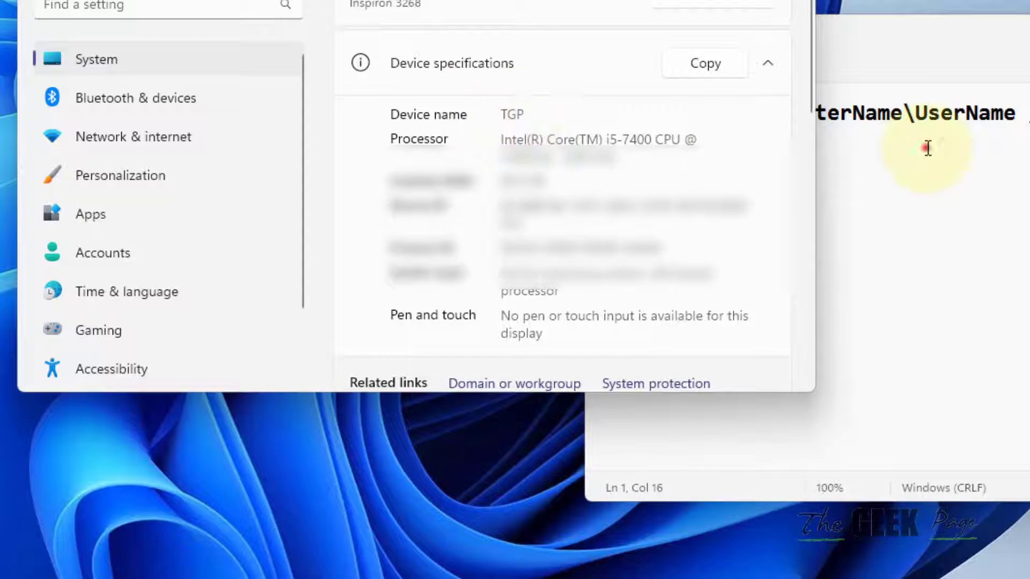
{"action": "left_click_drag", "start_coordinate": [751, 113], "coordinate": [902, 115]}
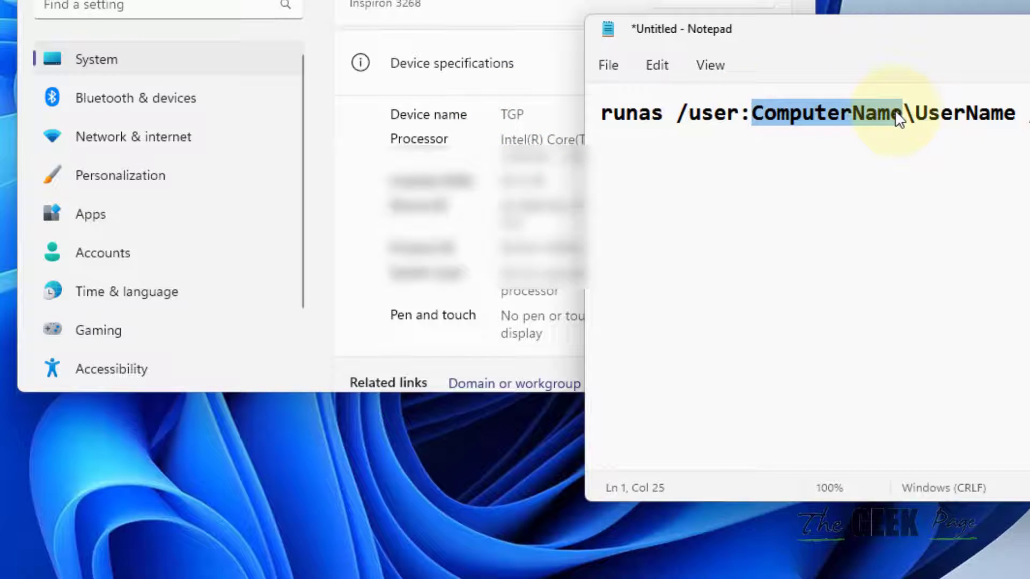
{"action": "key", "text": "ctrl+v"}
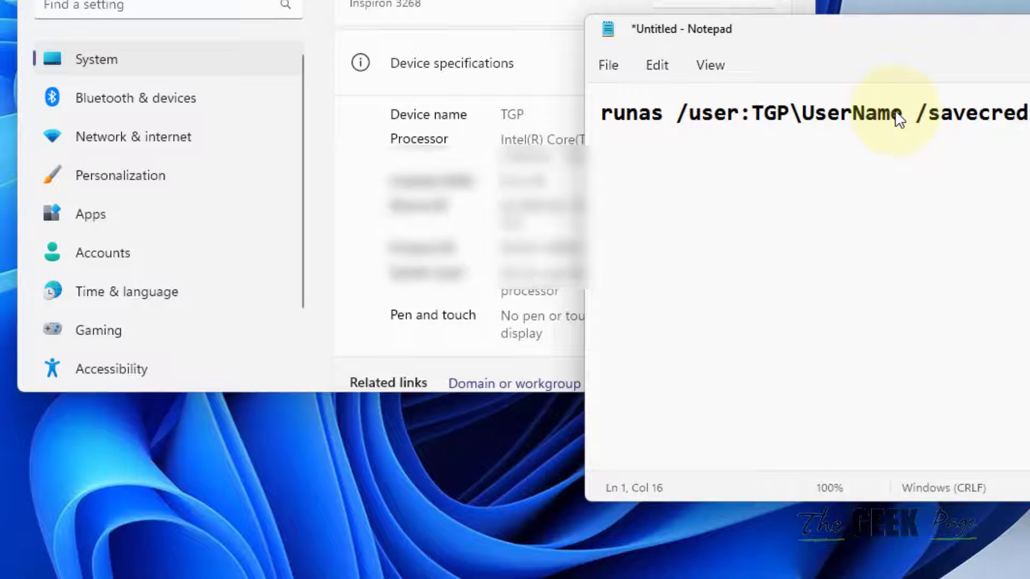
{"action": "mouse_move", "coordinate": [521, 575]}
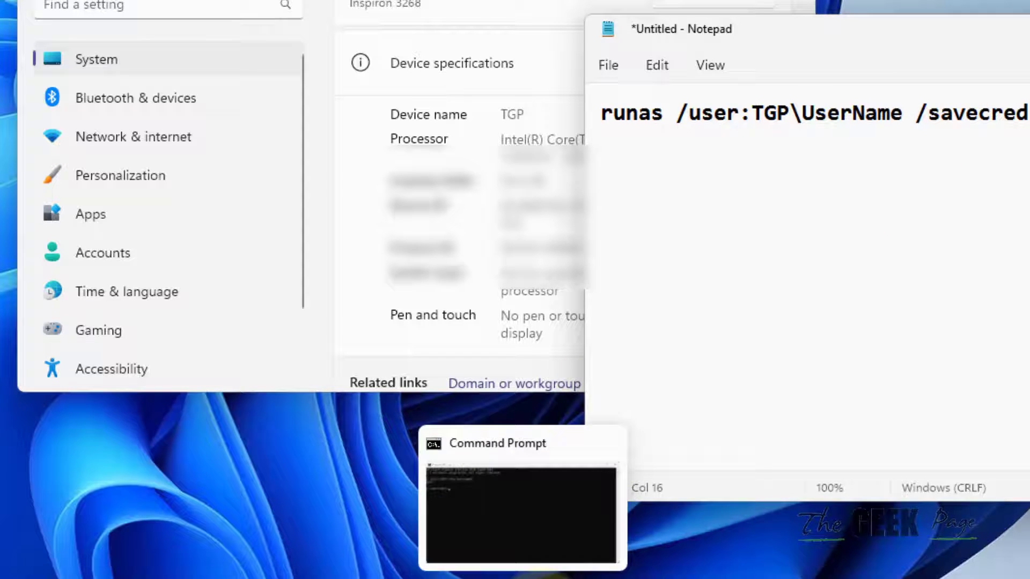
{"action": "left_click", "coordinate": [610, 443]}
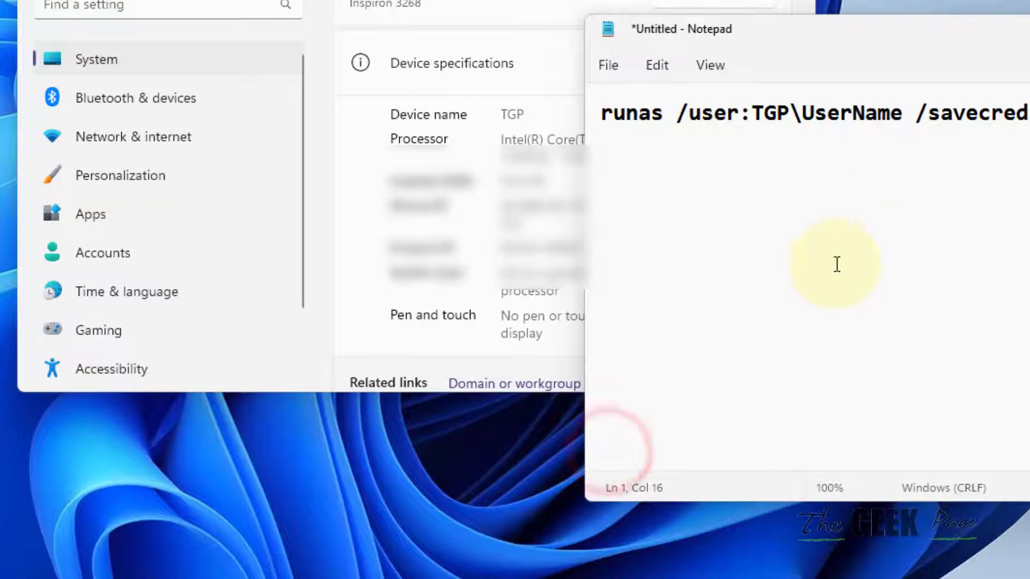
{"action": "double_click", "coordinate": [875, 113]}
Step: Launch Command Prompt from search and run echo %username%, which returns Dell
{"action": "left_click", "coordinate": [347, 558]}
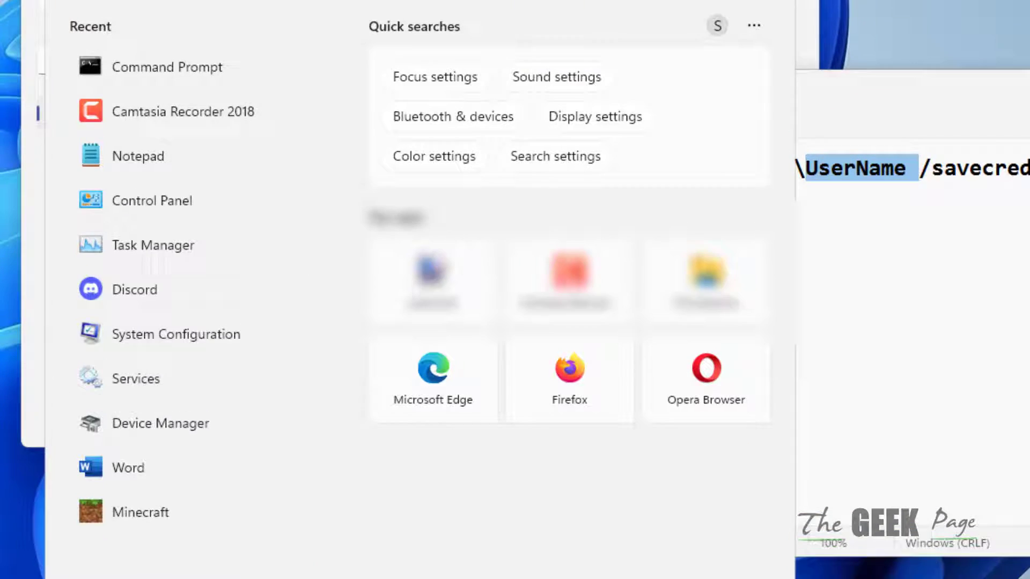
{"action": "type", "text": "command Prompt"}
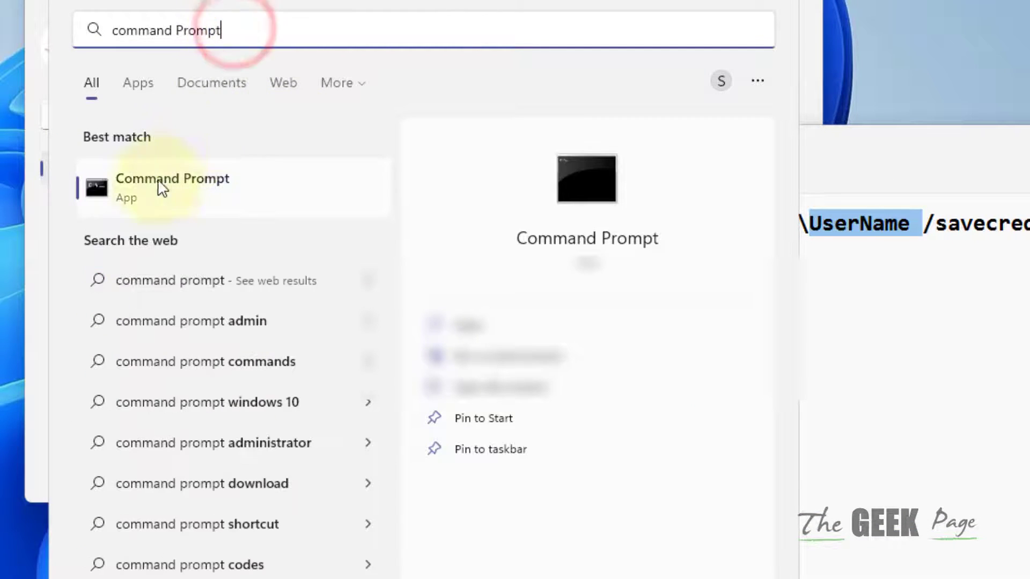
{"action": "left_click", "coordinate": [177, 191]}
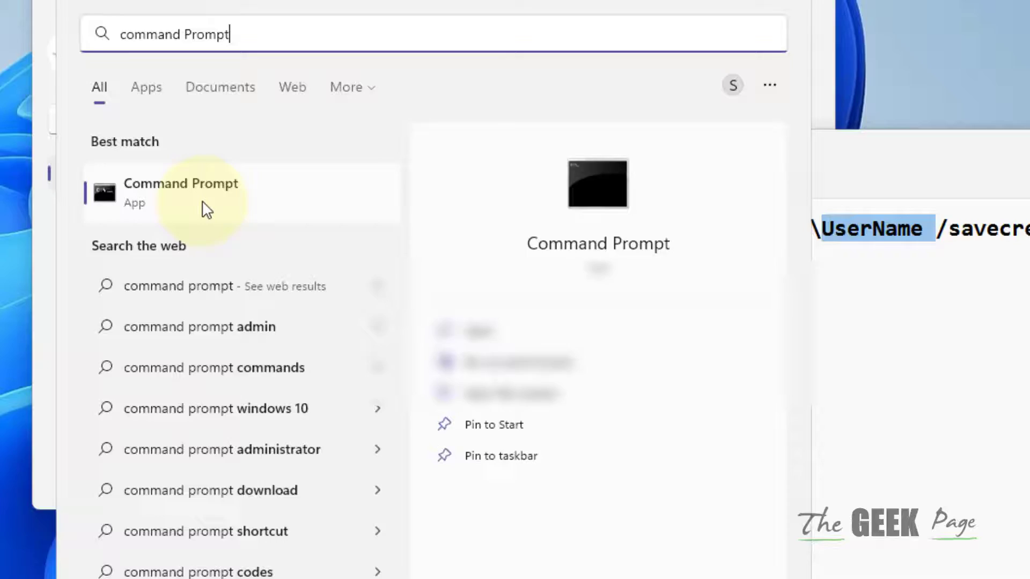
{"action": "type", "text": "cho %us"}
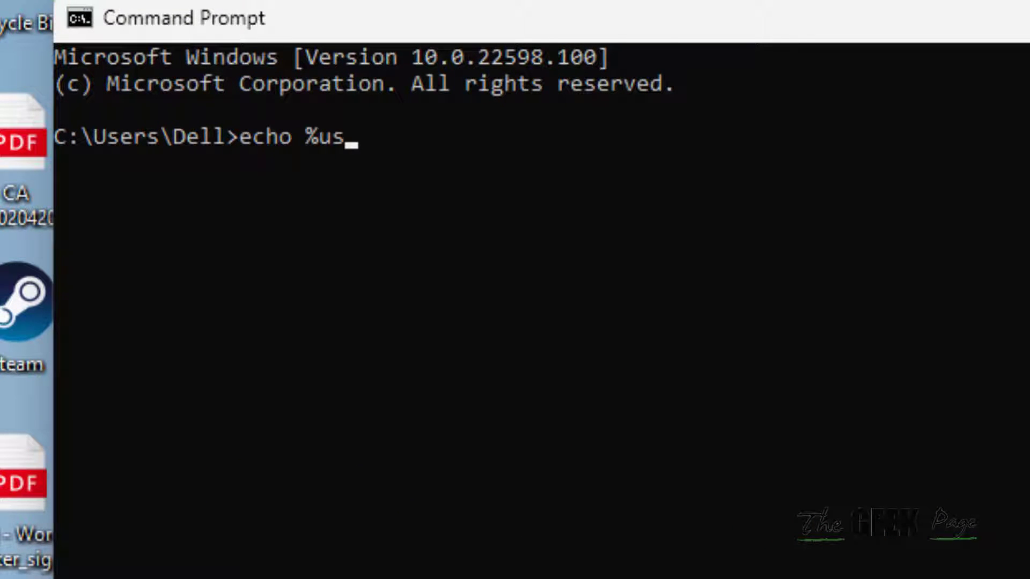
{"action": "type", "text": "ername%"}
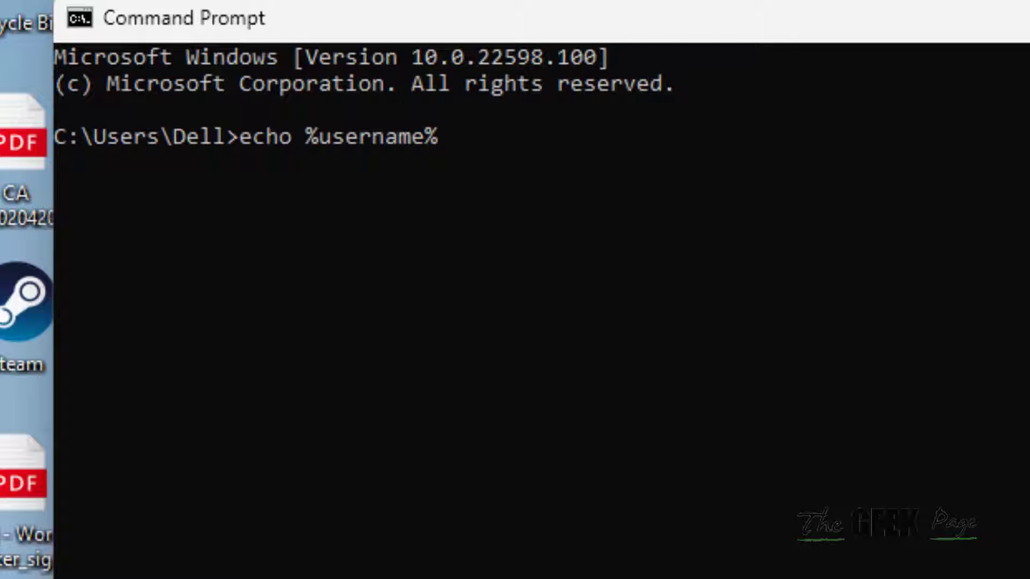
{"action": "key", "text": "Return"}
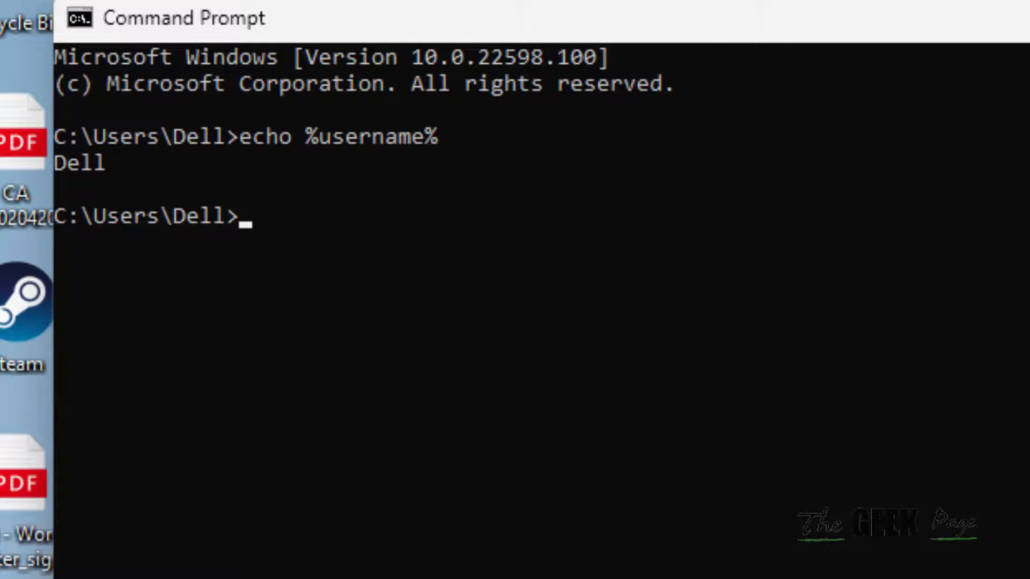
Step: Replace UserName with Dell so the line reads runas /user:TGP\Dell /savecred
{"action": "left_click_drag", "start_coordinate": [104, 163], "coordinate": [65, 163]}
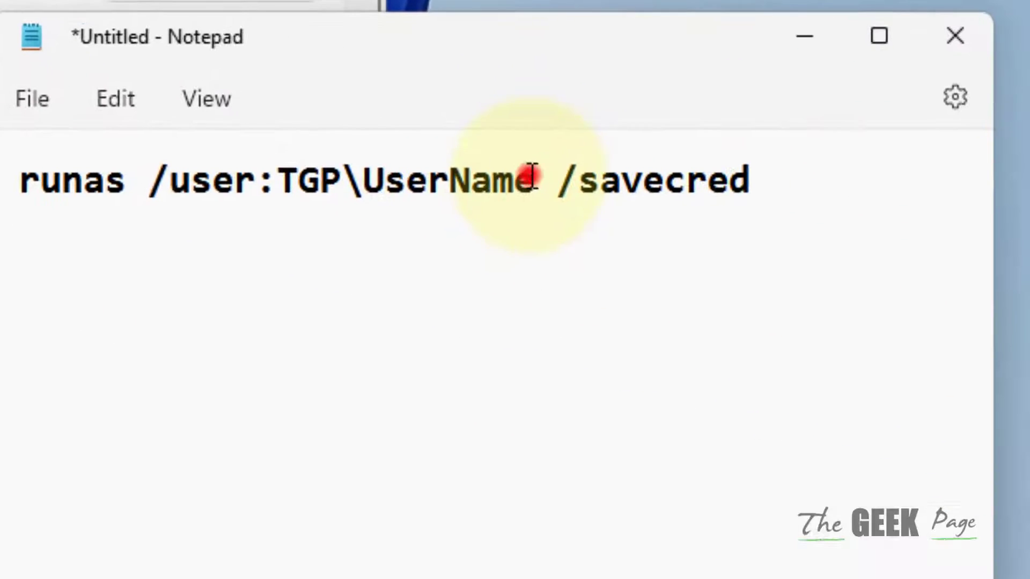
{"action": "left_click_drag", "start_coordinate": [531, 177], "coordinate": [364, 166]}
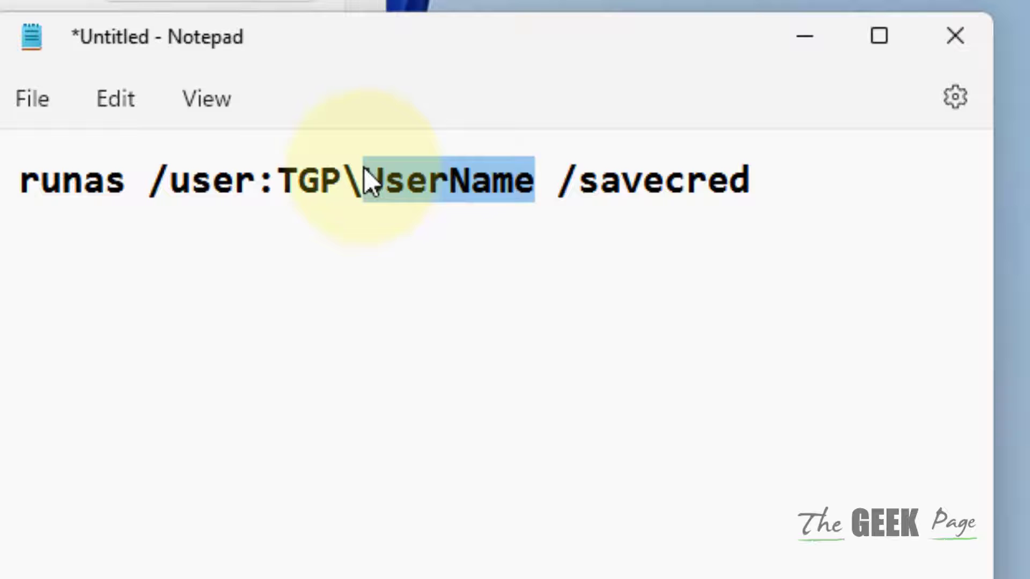
{"action": "type", "text": "DEL"}
{"action": "key", "text": "BackSpace"}
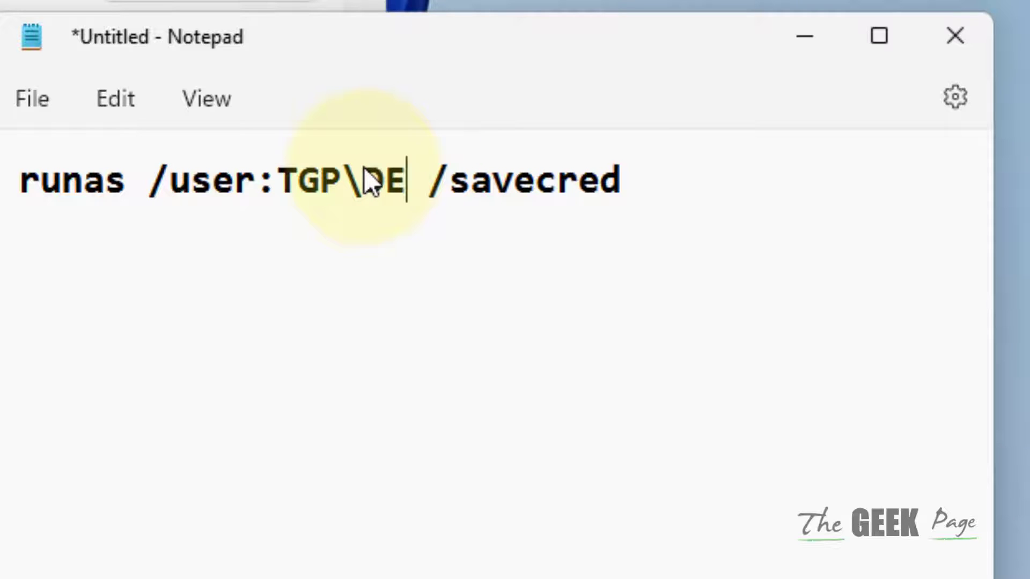
{"action": "key", "text": "BackSpace"}
{"action": "type", "text": "ell"}
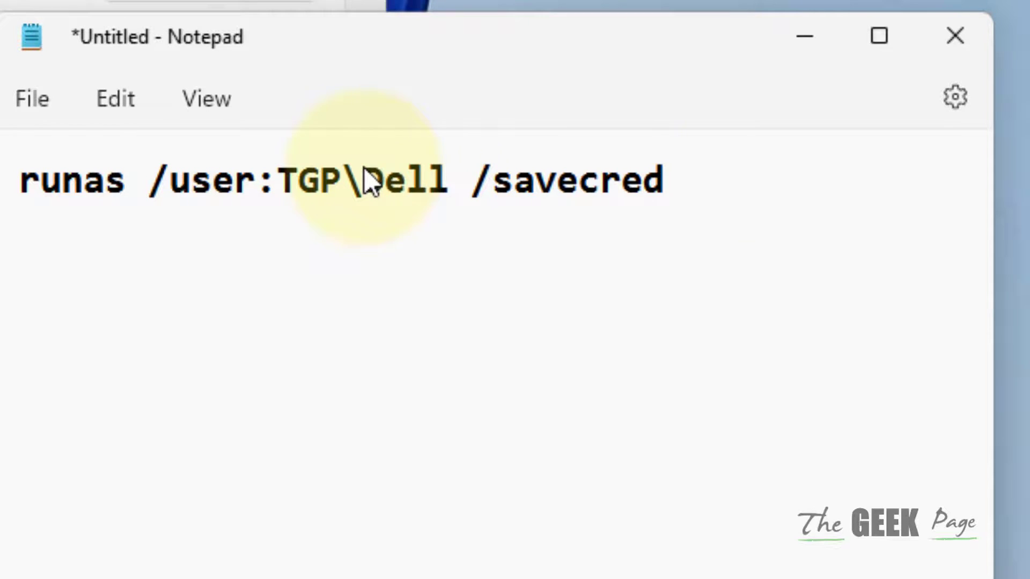
Step: Copy the complete runas line
{"action": "left_click_drag", "start_coordinate": [789, 180], "coordinate": [6, 198]}
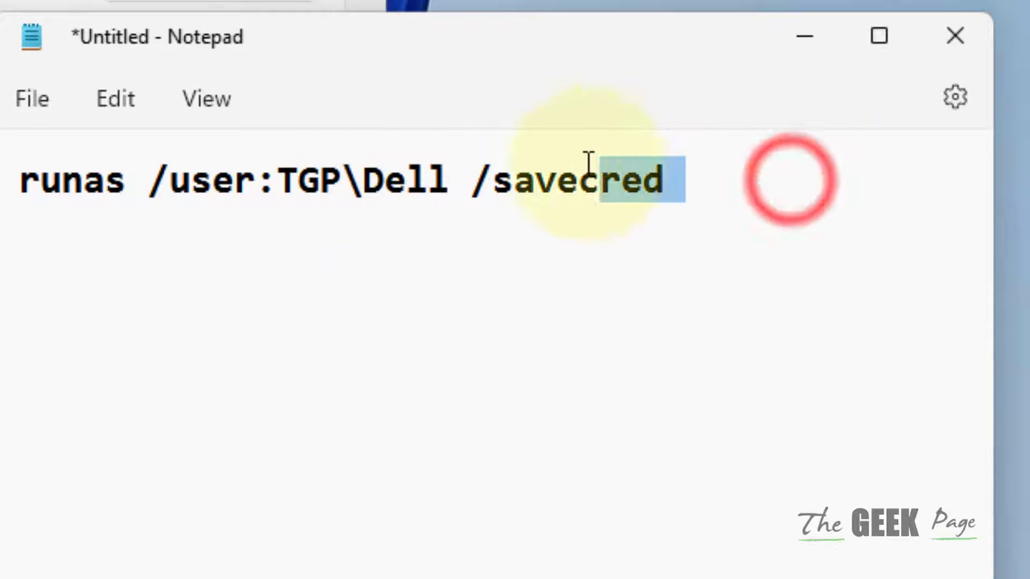
{"action": "right_click", "coordinate": [50, 195]}
{"action": "left_click", "coordinate": [134, 354]}
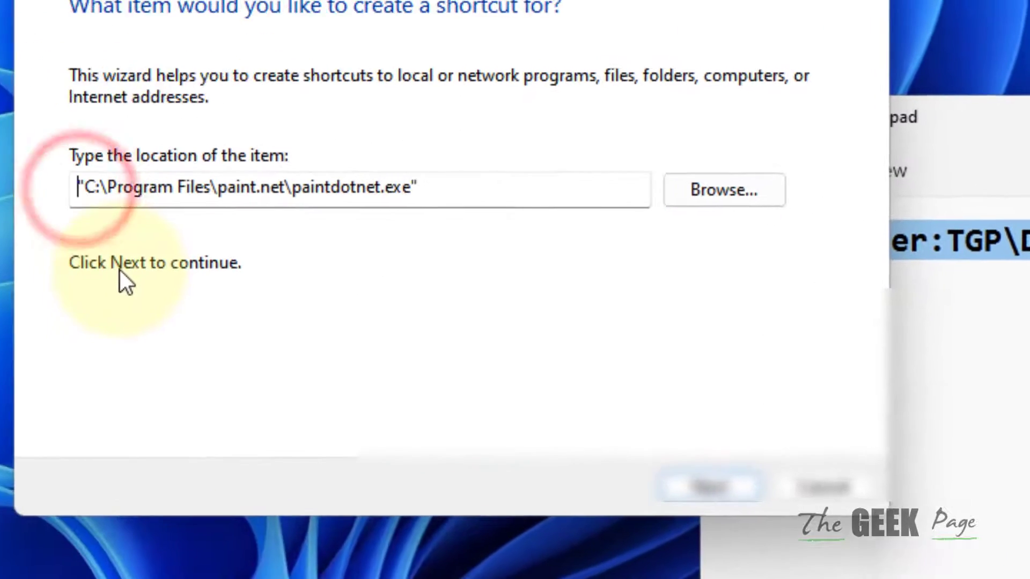
Step: Prefix the paint.net path with the runas command and name the shortcut 'Paint.net with admin'
{"action": "key", "text": "ctrl+v"}
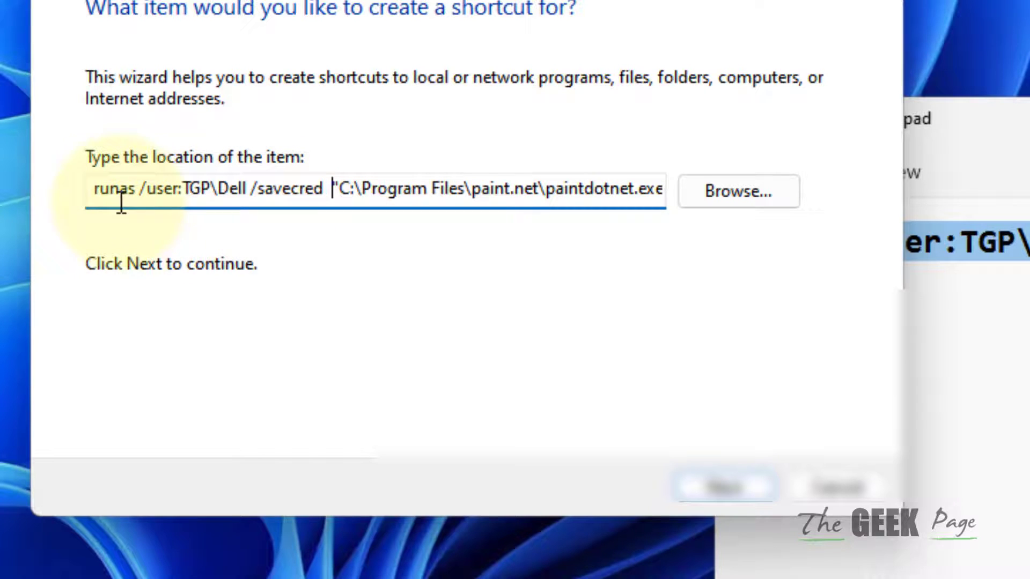
{"action": "left_click", "coordinate": [725, 488]}
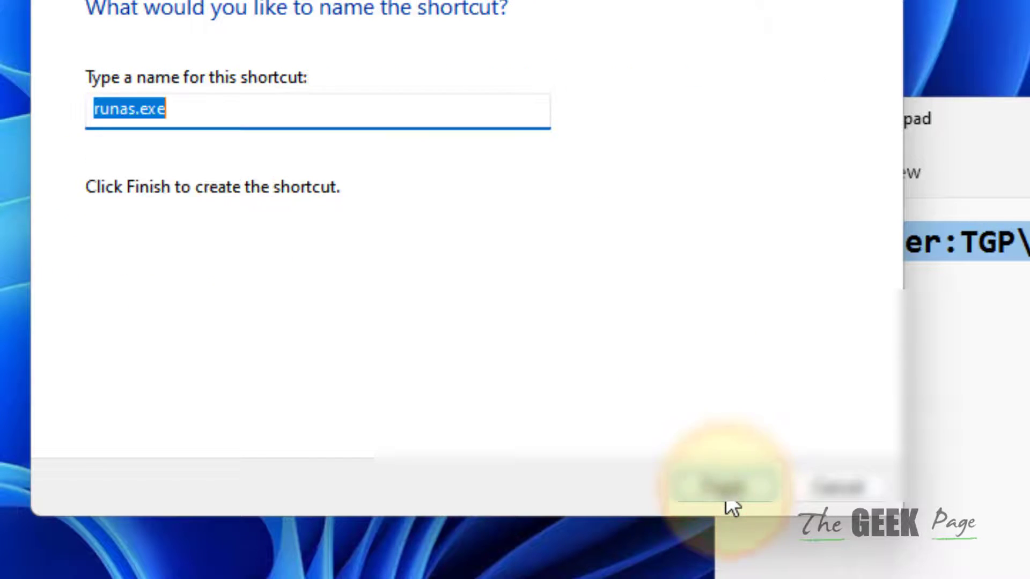
{"action": "type", "text": "Paint.net"}
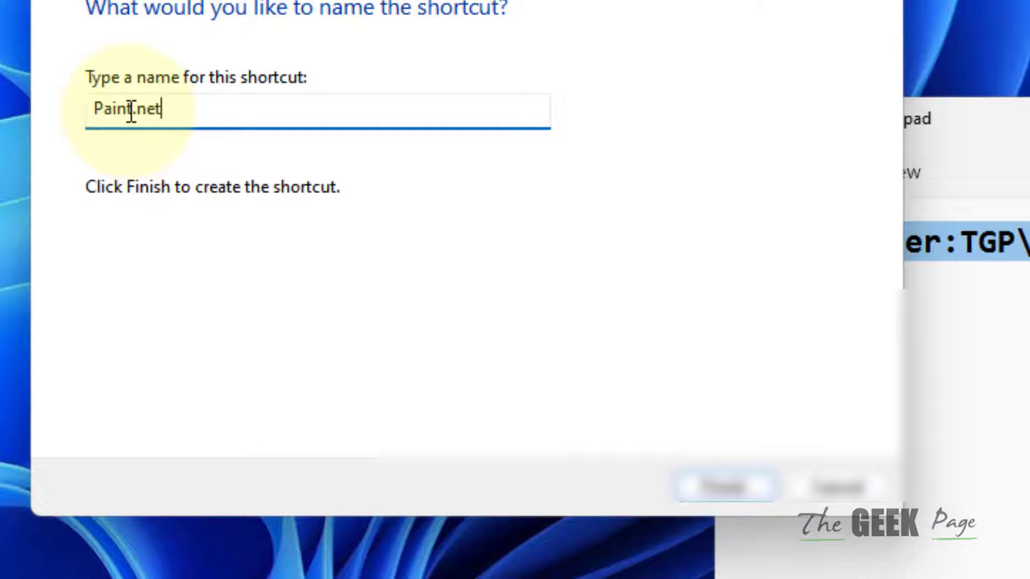
{"action": "type", "text": " with admin"}
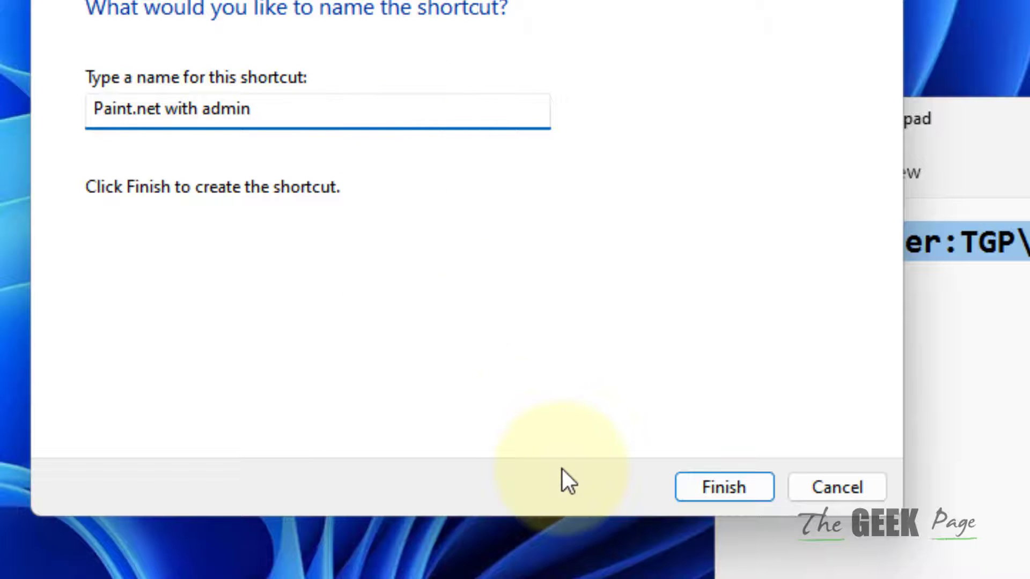
{"action": "left_click", "coordinate": [713, 488]}
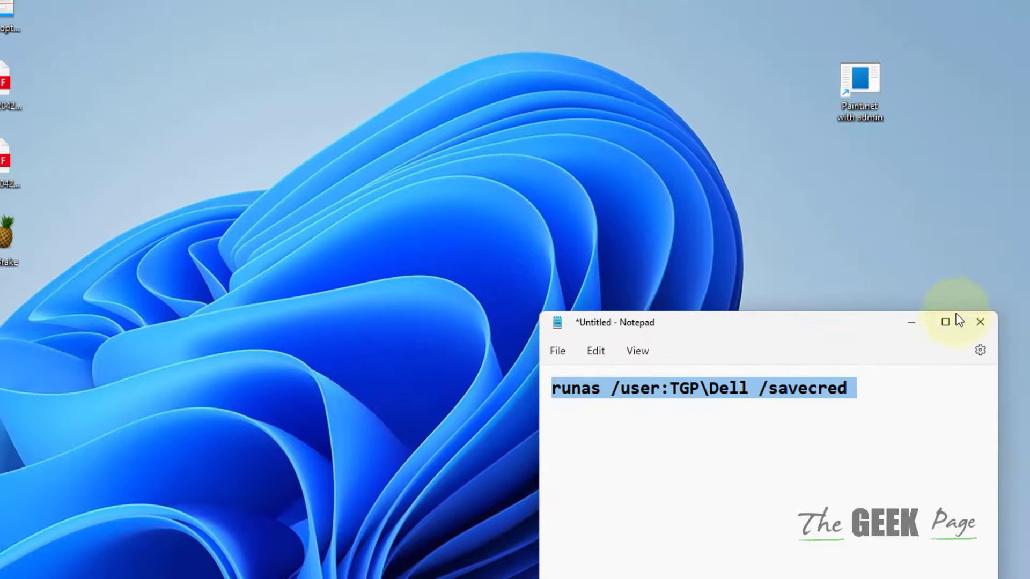
Step: Launch the new shortcut, enter the TGP\Dell password, then close paint.net
{"action": "left_click", "coordinate": [911, 322]}
{"action": "left_click", "coordinate": [800, 210]}
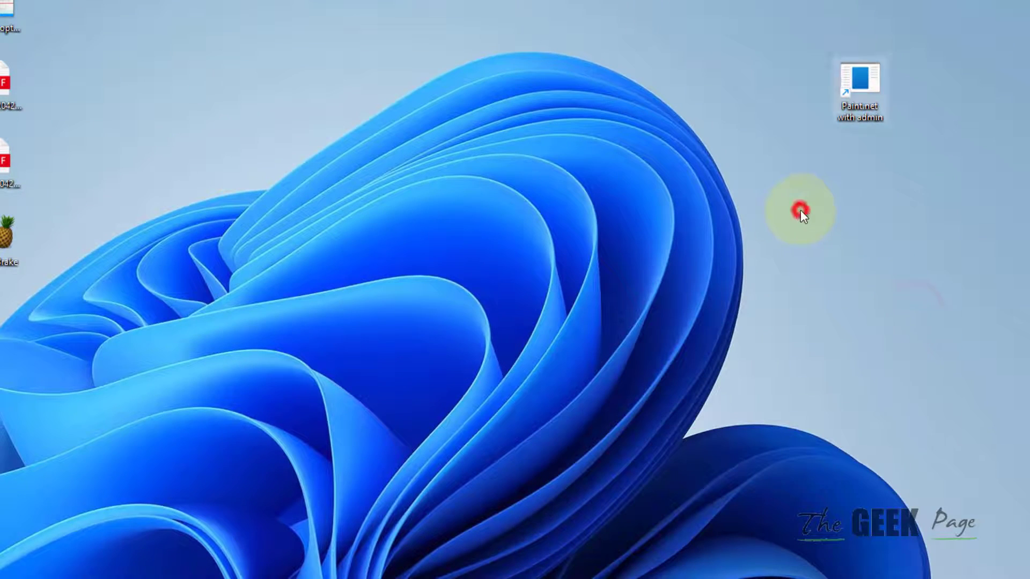
{"action": "double_click", "coordinate": [874, 92]}
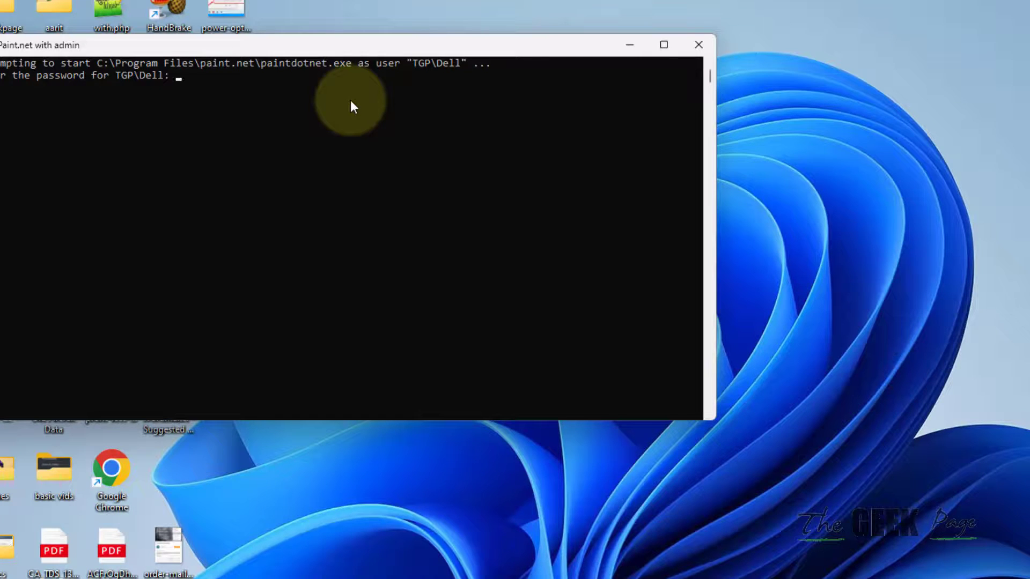
{"action": "key", "text": "Return"}
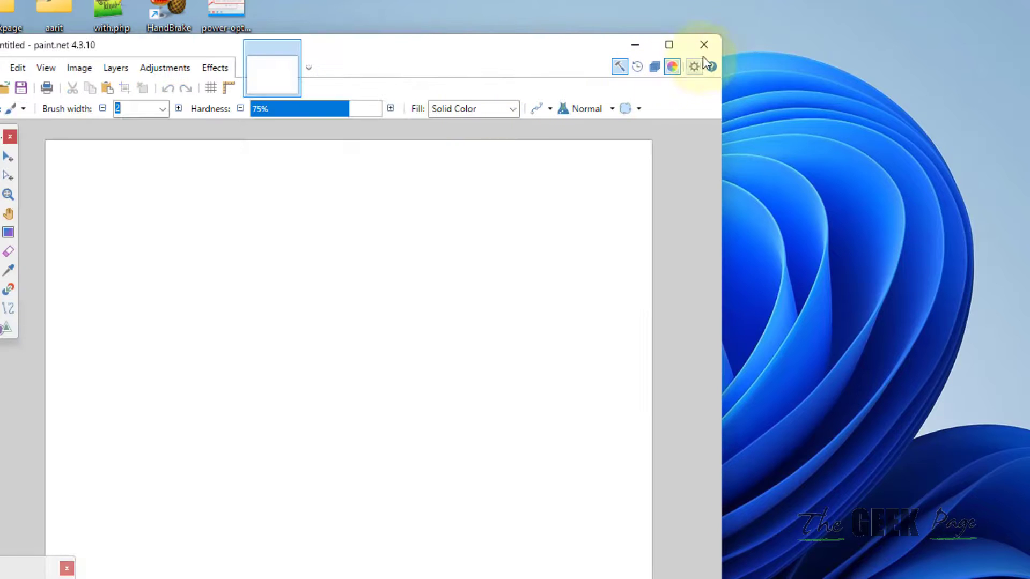
{"action": "left_click", "coordinate": [703, 52]}
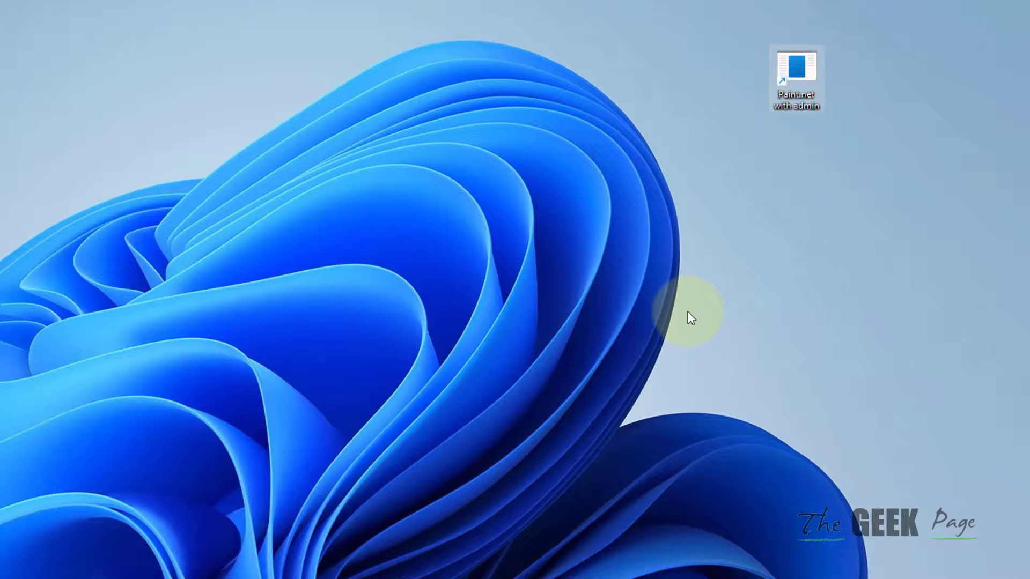
{"action": "left_click", "coordinate": [845, 184]}
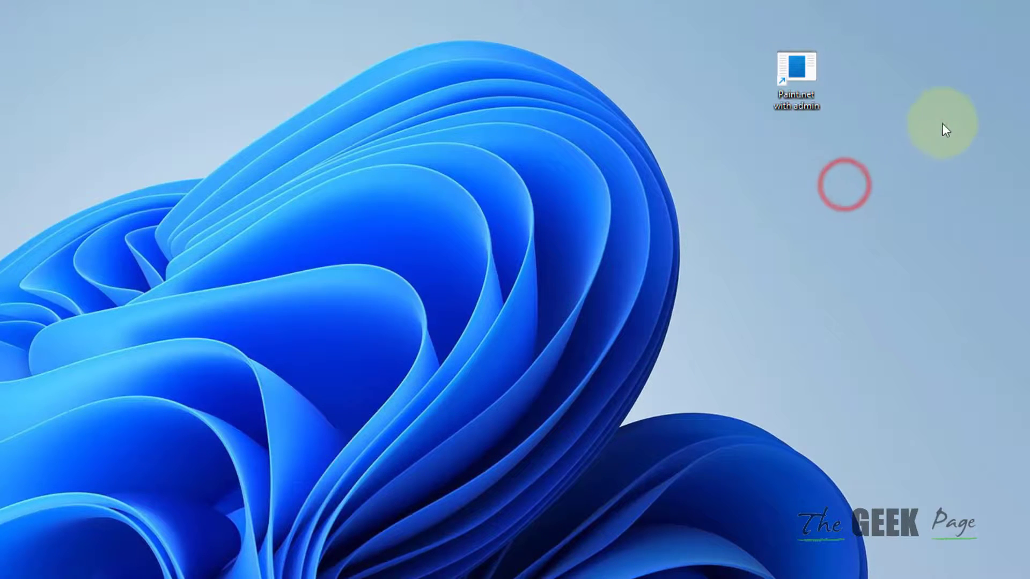
{"action": "left_click", "coordinate": [936, 104]}
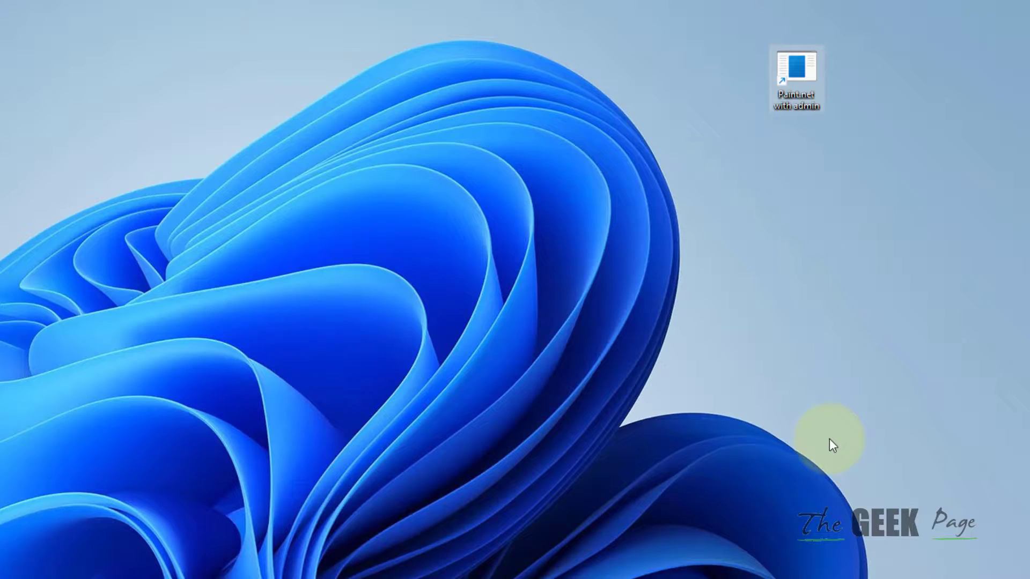
{"action": "left_click", "coordinate": [860, 296]}
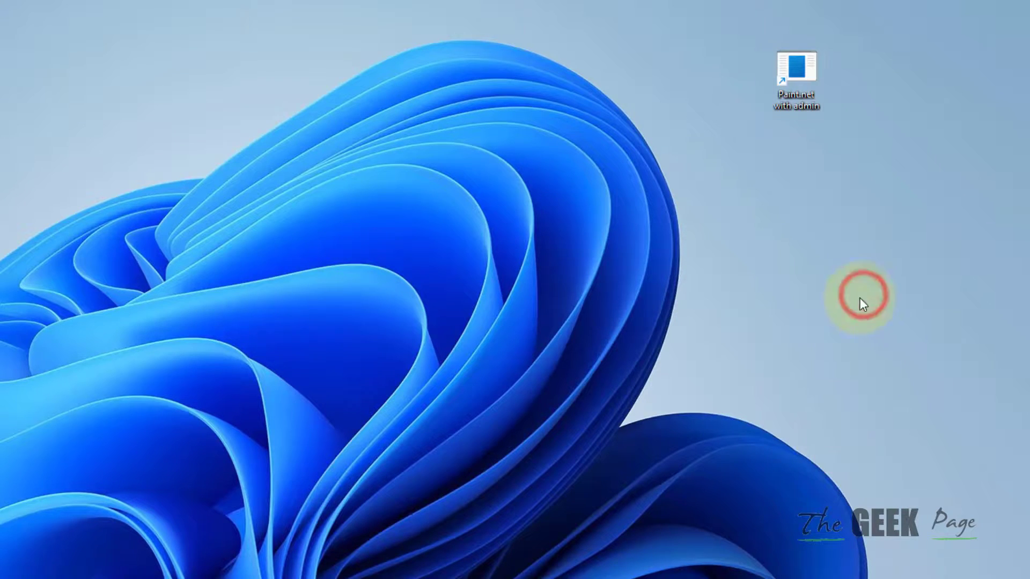
Step: Bring up the shortcut's Properties and browse the Change Icon list
{"action": "right_click", "coordinate": [795, 76]}
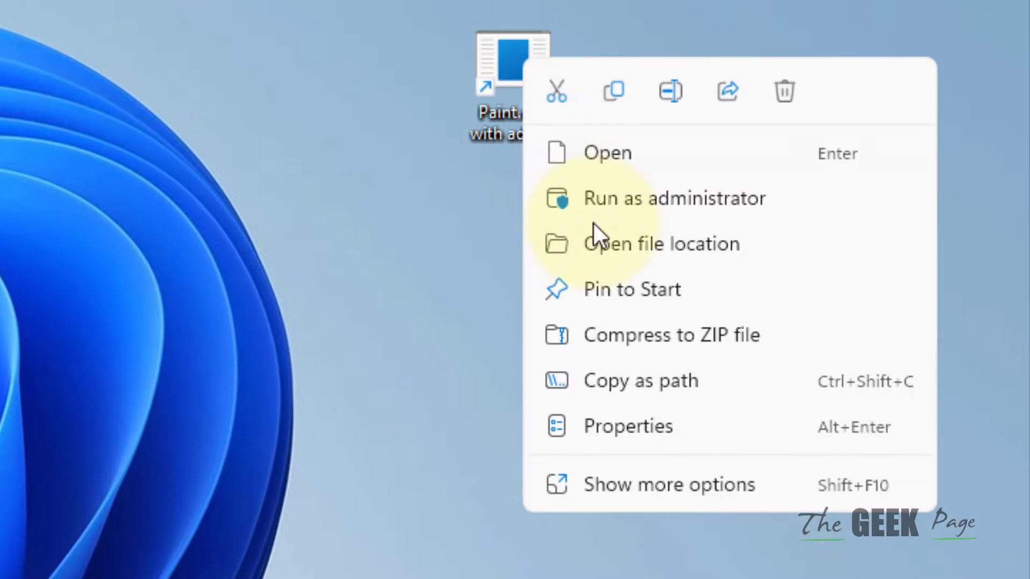
{"action": "left_click", "coordinate": [624, 427]}
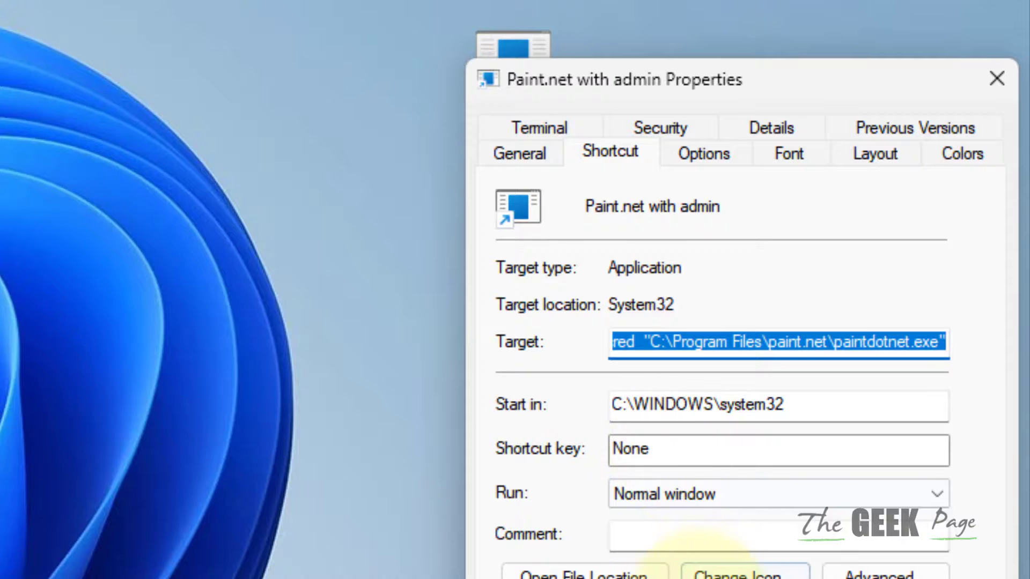
{"action": "left_click", "coordinate": [735, 573]}
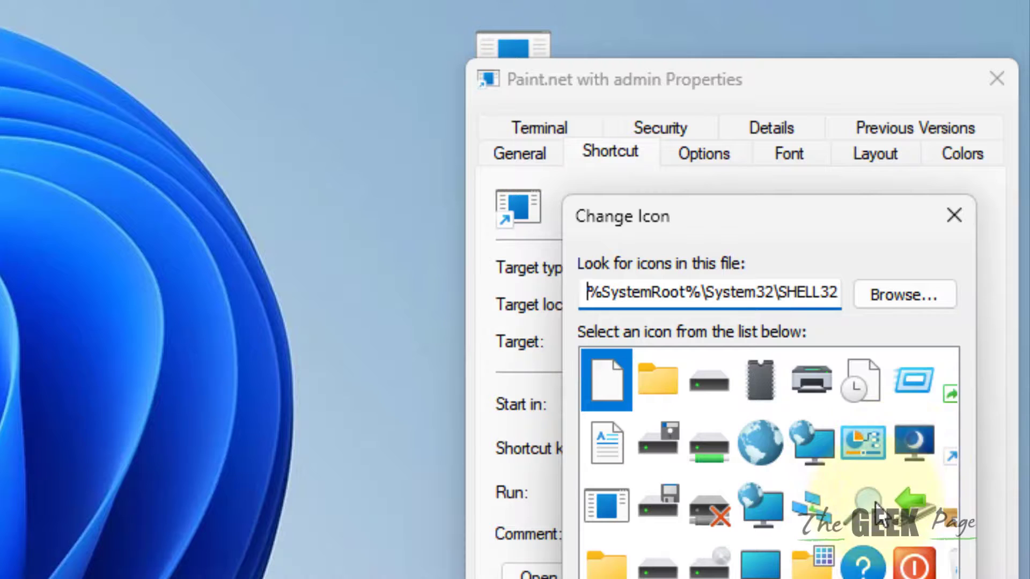
{"action": "scroll", "coordinate": [879, 516], "scroll_direction": "down", "scroll_amount": 3}
{"action": "scroll", "coordinate": [878, 512], "scroll_direction": "down", "scroll_amount": 2}
{"action": "scroll", "coordinate": [874, 534], "scroll_direction": "down", "scroll_amount": 2}
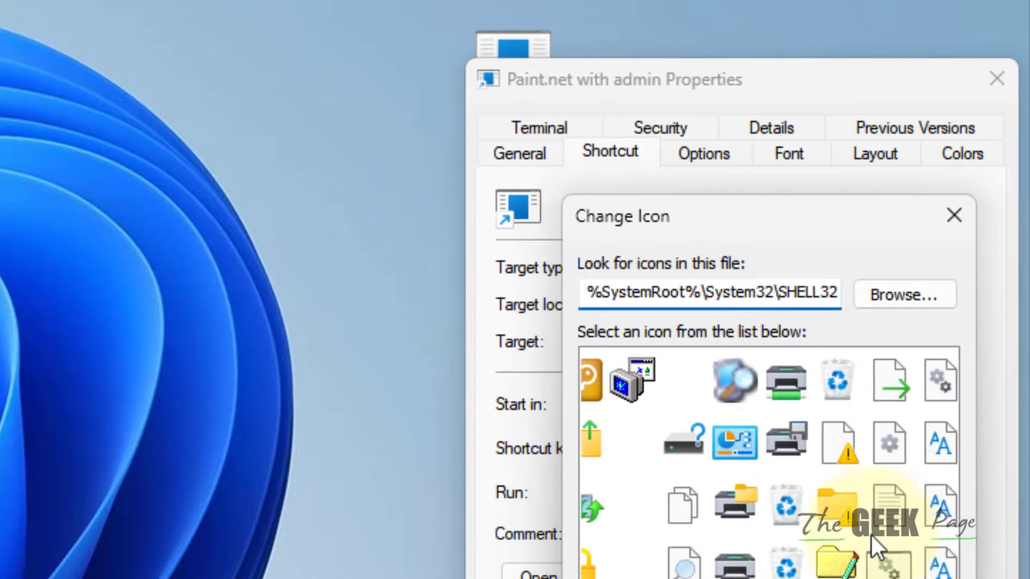
{"action": "scroll", "coordinate": [874, 536], "scroll_direction": "down", "scroll_amount": 2}
{"action": "scroll", "coordinate": [871, 535], "scroll_direction": "down", "scroll_amount": 2}
{"action": "scroll", "coordinate": [871, 535], "scroll_direction": "down", "scroll_amount": 2}
{"action": "scroll", "coordinate": [871, 536], "scroll_direction": "down", "scroll_amount": 2}
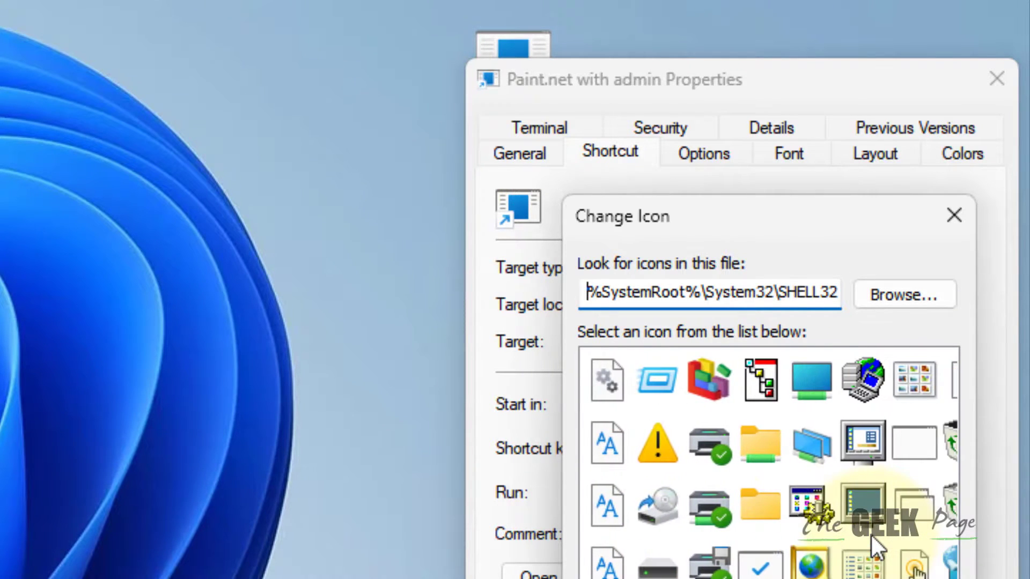
{"action": "scroll", "coordinate": [871, 535], "scroll_direction": "down", "scroll_amount": 2}
Step: Apply the page icon with an orange dot and confirm the properties
{"action": "left_click", "coordinate": [810, 379]}
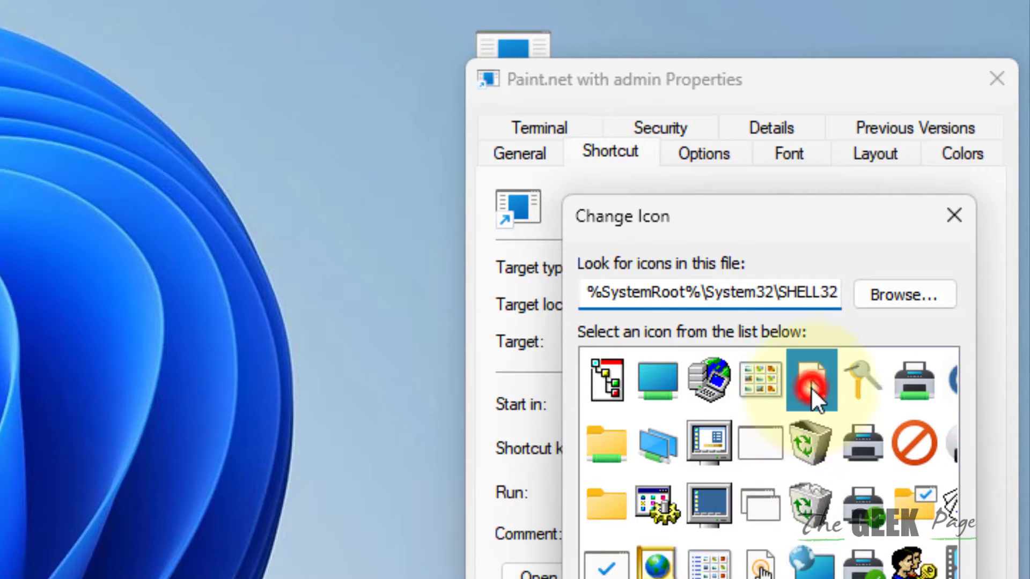
{"action": "double_click", "coordinate": [810, 378]}
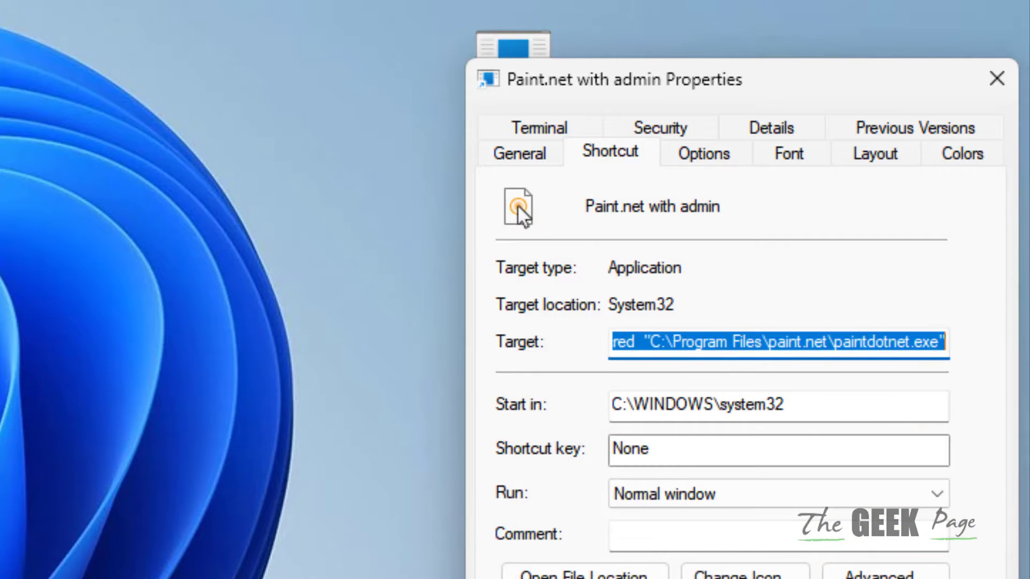
{"action": "key", "text": "Return"}
{"action": "left_click", "coordinate": [415, 567]}
{"action": "left_click", "coordinate": [532, 290]}
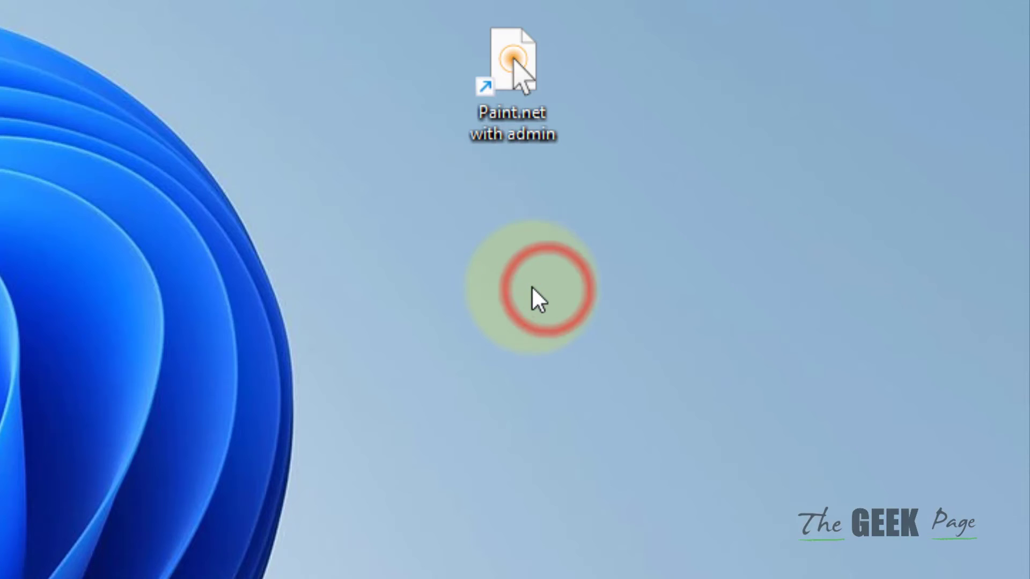